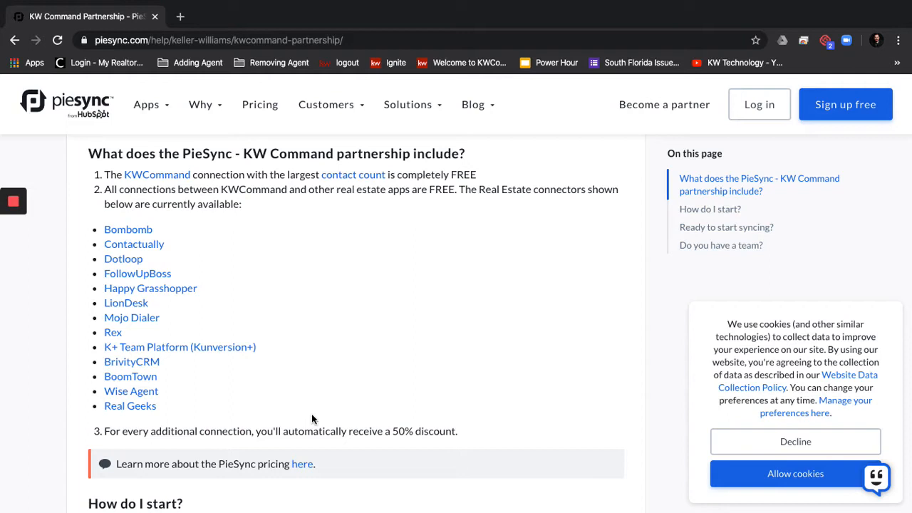
# - Switch to the KW Command Console settings window listing integrations
pyautogui.hotkey('ctrl', 'Right')
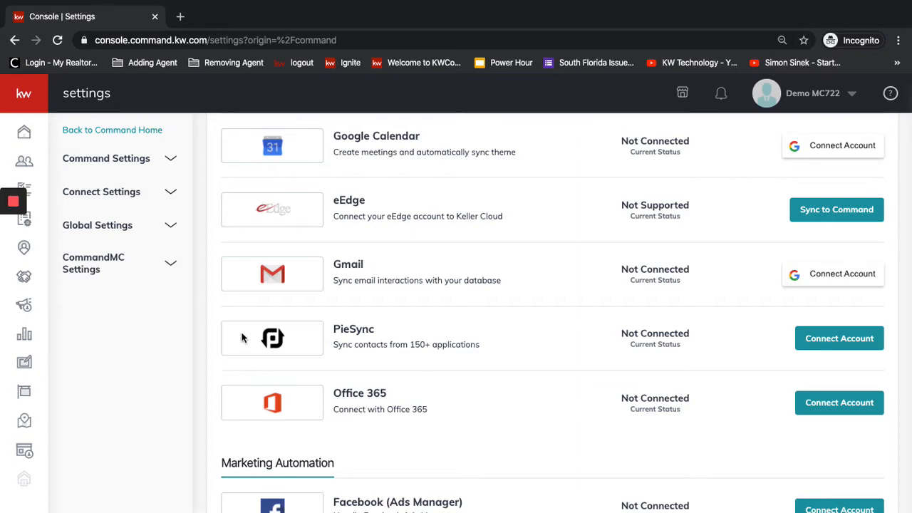
pyautogui.scroll(2, 333, 334)
pyautogui.scroll(5, 333, 333)
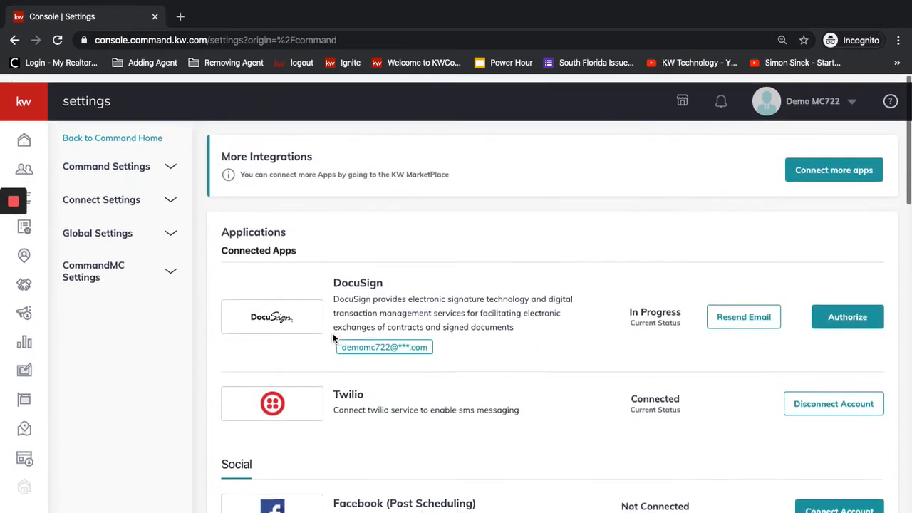
pyautogui.click(818, 96)
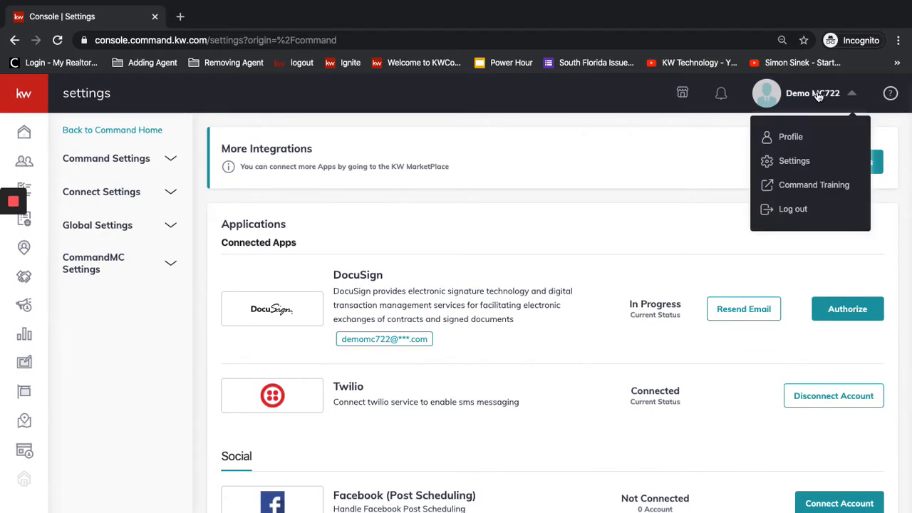
pyautogui.click(810, 163)
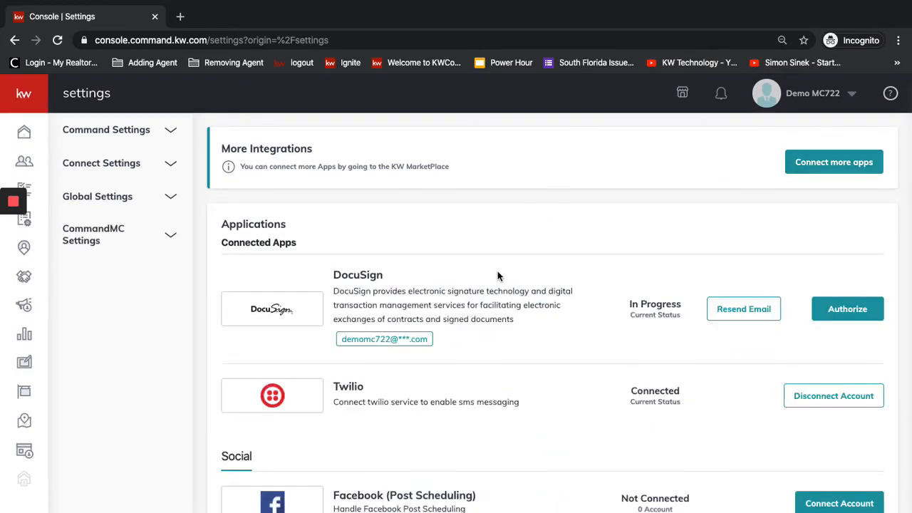
pyautogui.scroll(-3, 498, 276)
pyautogui.scroll(-5, 497, 277)
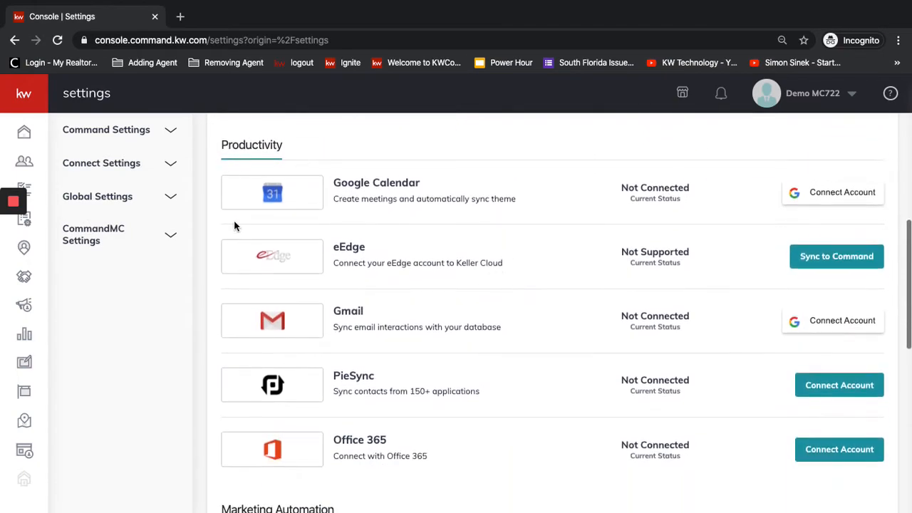
pyautogui.scroll(4, 488, 403)
pyautogui.scroll(3, 487, 403)
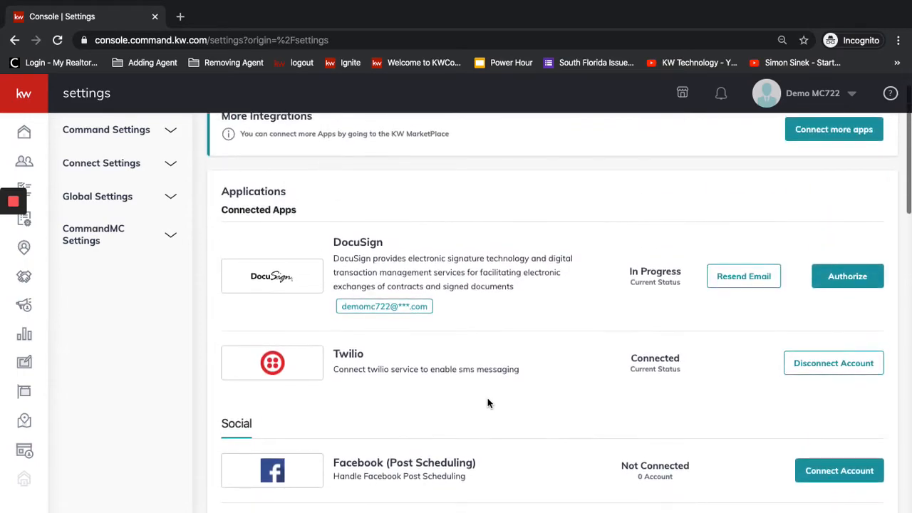
pyautogui.scroll(-3, 488, 403)
pyautogui.scroll(3, 487, 403)
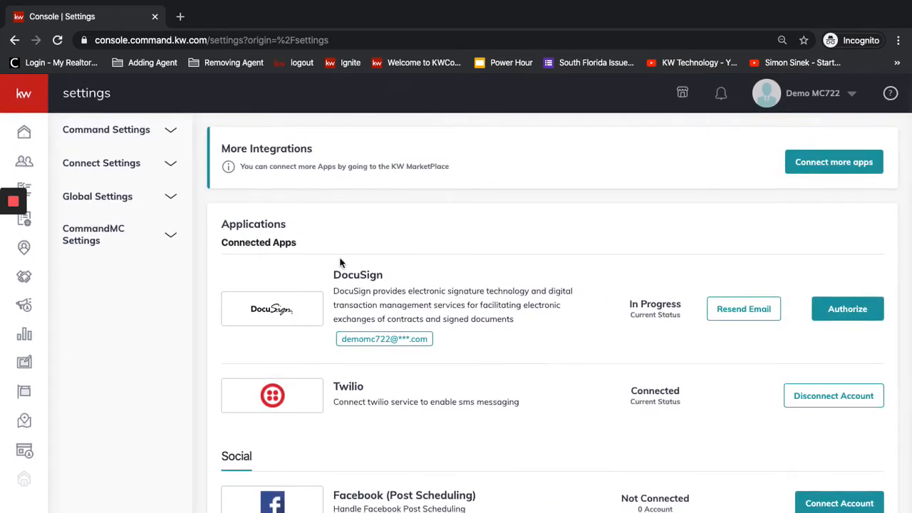
pyautogui.scroll(-3, 339, 258)
pyautogui.scroll(1, 278, 293)
pyautogui.scroll(1, 277, 292)
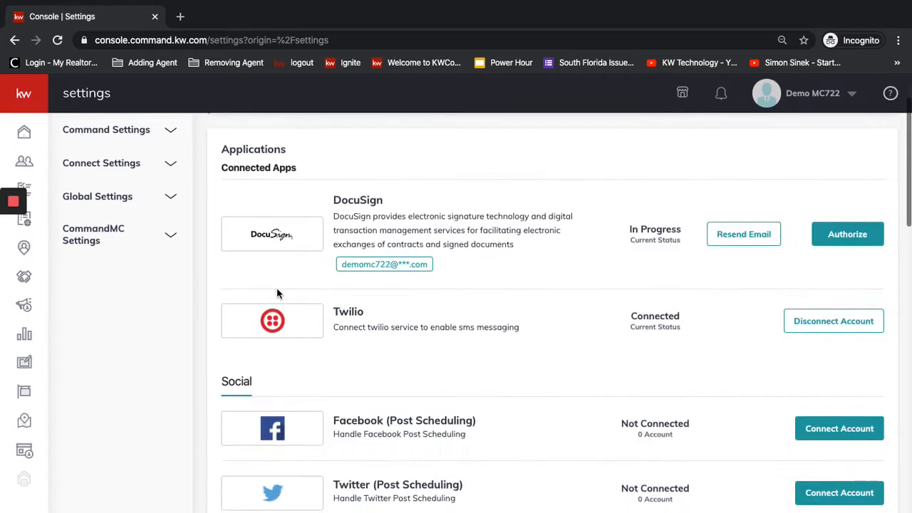
pyautogui.scroll(-3, 276, 288)
pyautogui.scroll(-2, 340, 365)
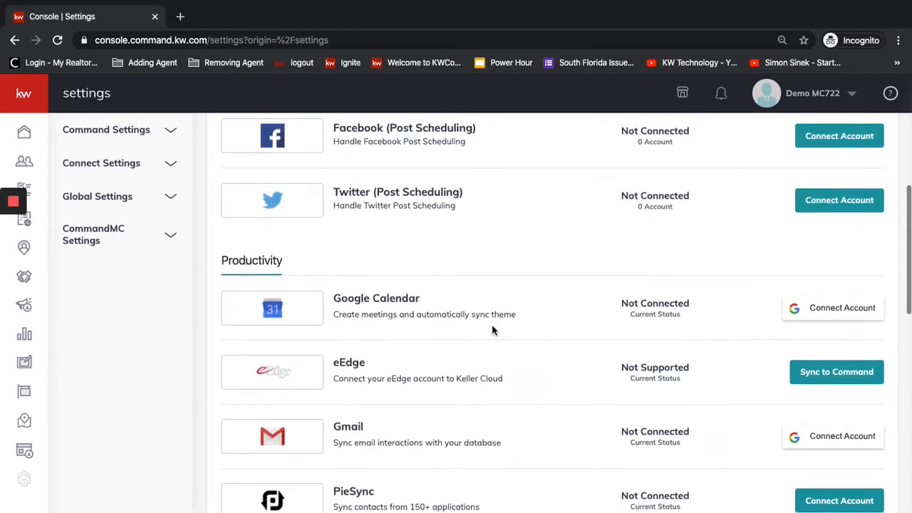
pyautogui.scroll(-2, 492, 326)
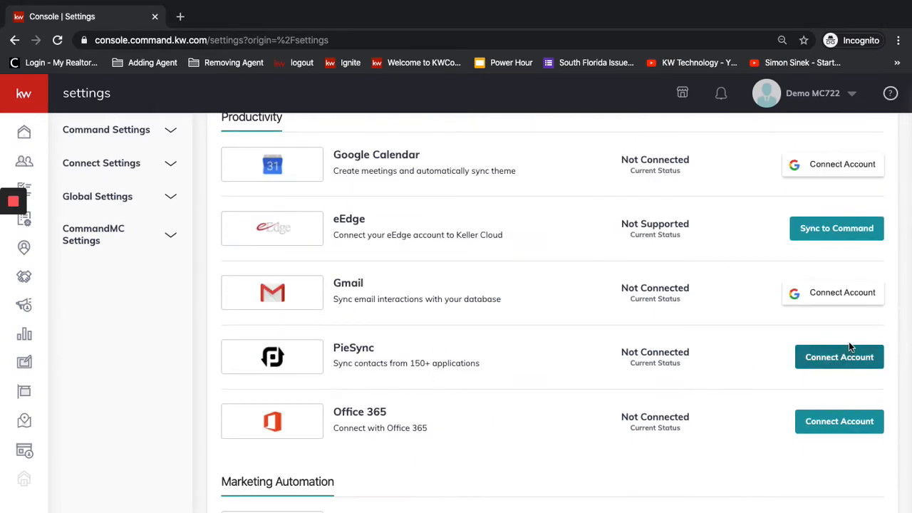
# - Start connecting PieSync, browse the available services, and pick iCloud as the app to connect
pyautogui.click(859, 361)
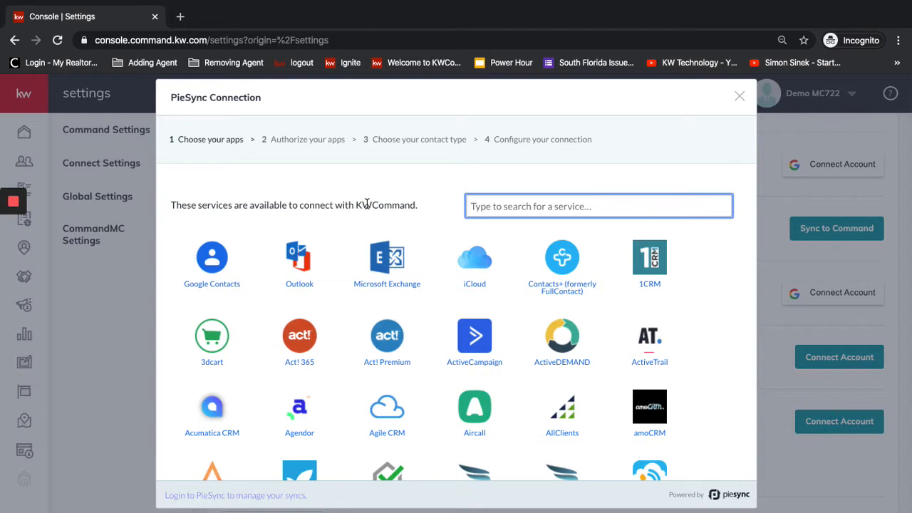
pyautogui.moveTo(356, 206); pyautogui.dragTo(433, 211)
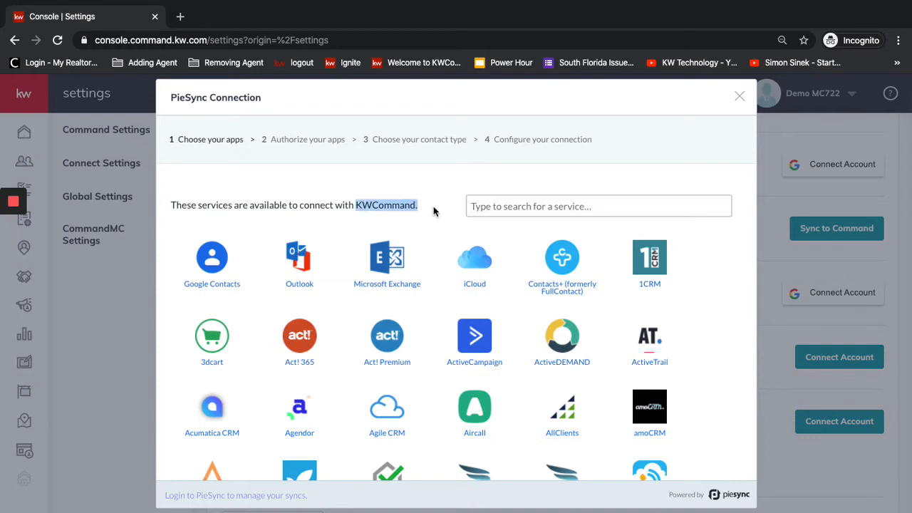
pyautogui.click(432, 205)
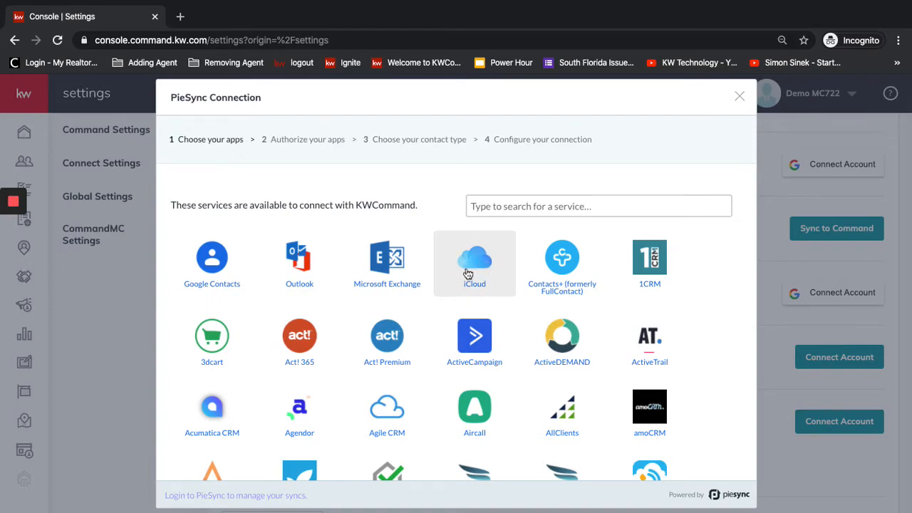
pyautogui.scroll(-3, 468, 270)
pyautogui.scroll(3, 425, 275)
pyautogui.click(511, 199)
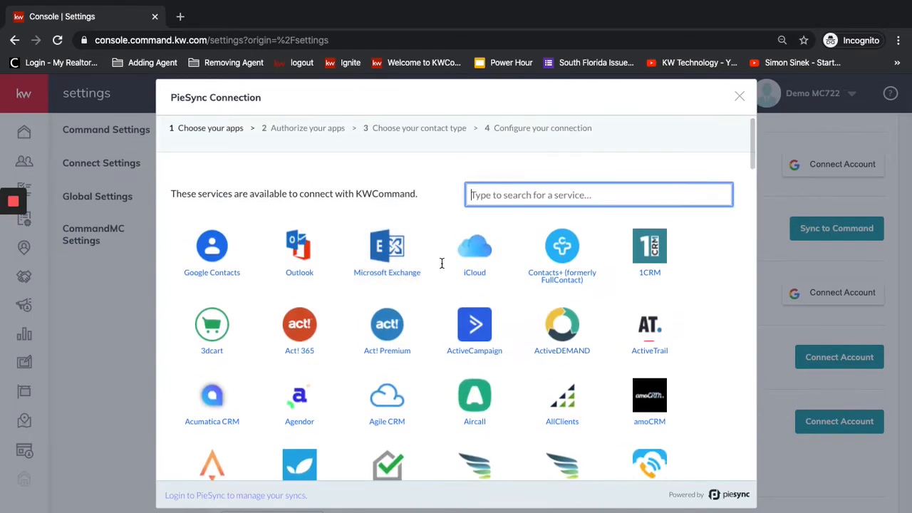
pyautogui.scroll(-10, 441, 263)
pyautogui.scroll(10, 442, 267)
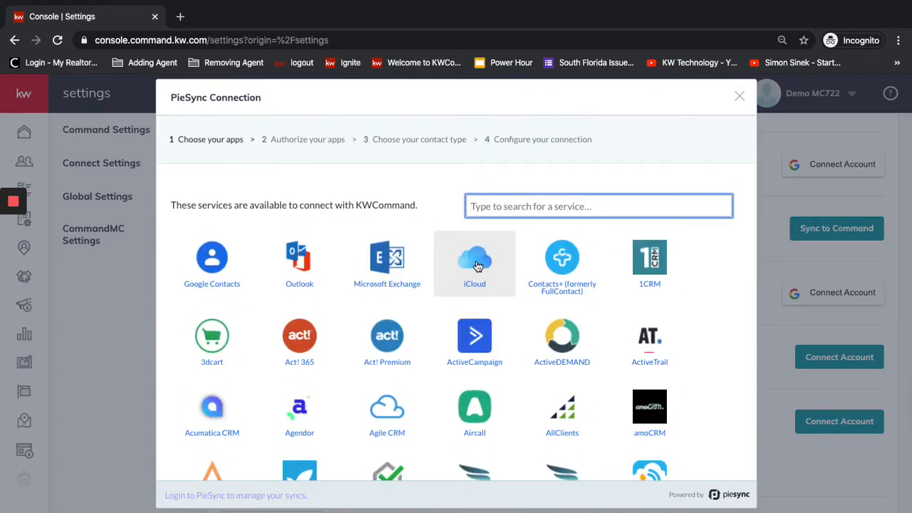
pyautogui.click(476, 263)
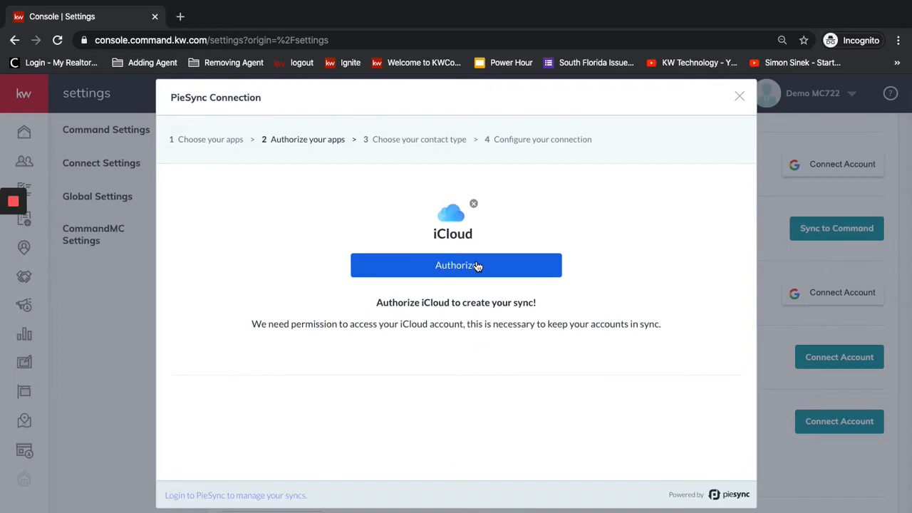
# - Authorize iCloud and look over the empty username and app-specific password fields and instructions
pyautogui.click(438, 271)
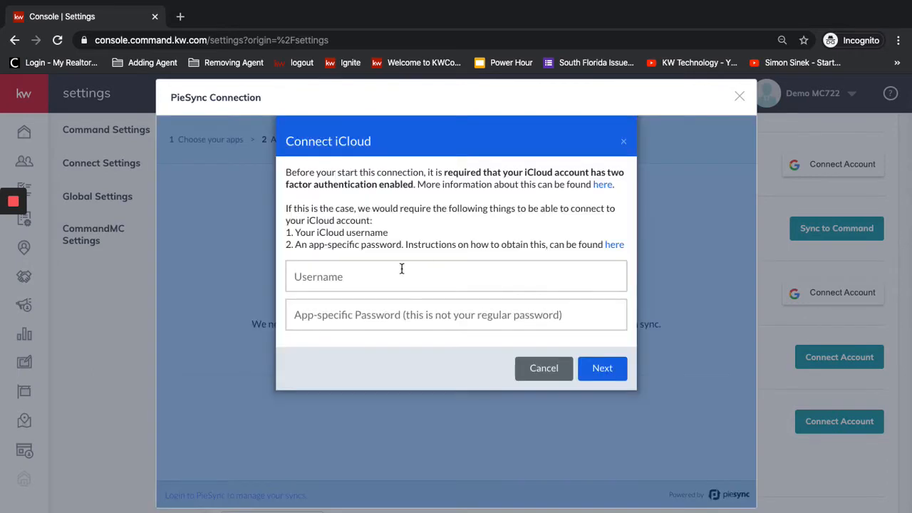
pyautogui.click(349, 270)
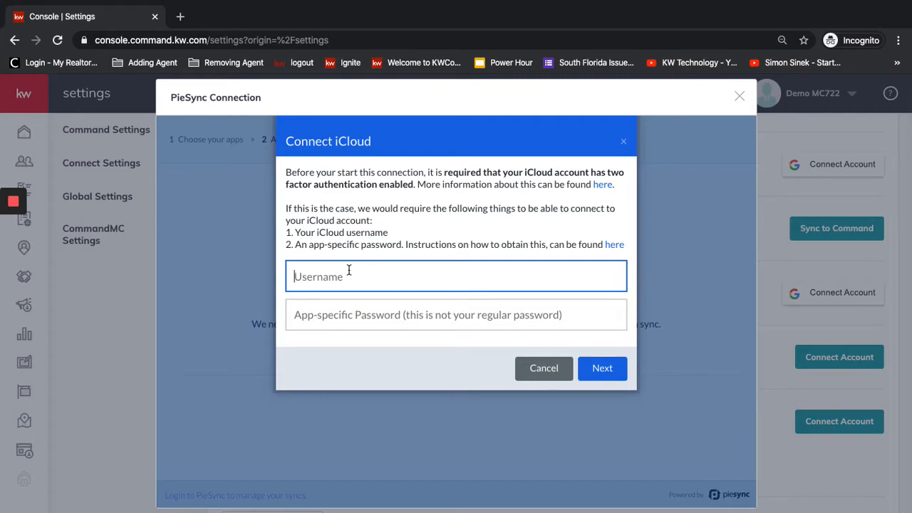
pyautogui.click(354, 313)
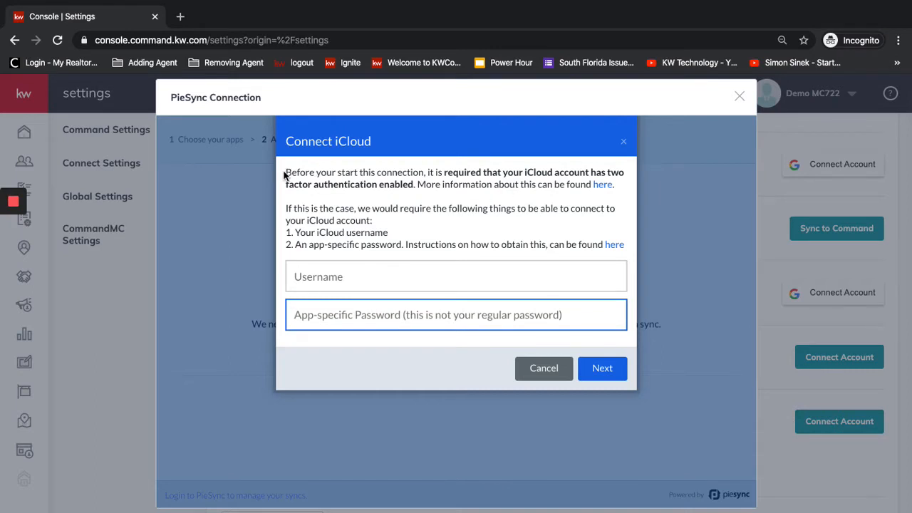
pyautogui.moveTo(285, 172); pyautogui.dragTo(359, 173)
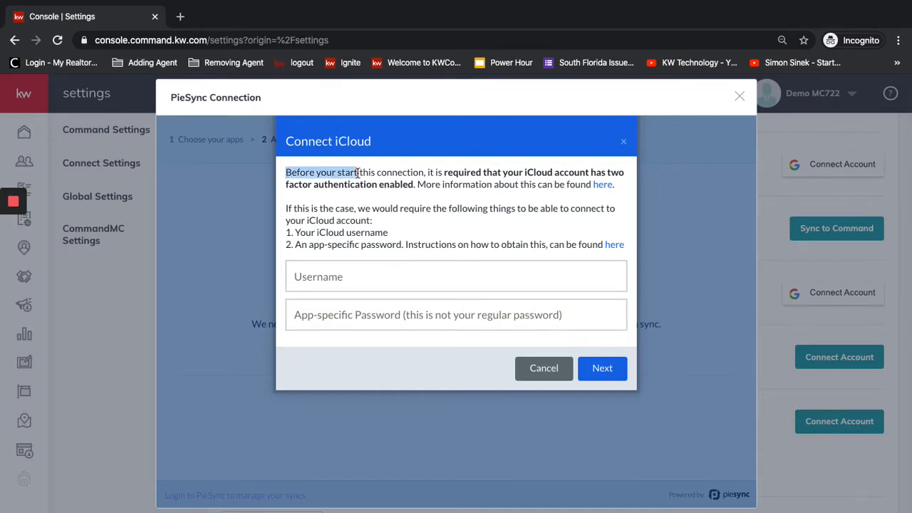
pyautogui.click(292, 172)
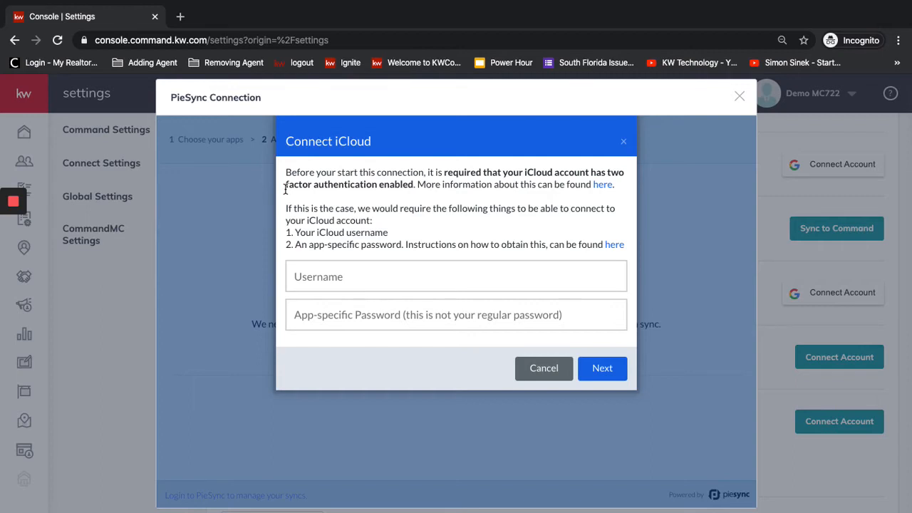
# - Read Apple's app-specific password instructions and follow the link to the Apple ID account page
pyautogui.click(614, 246)
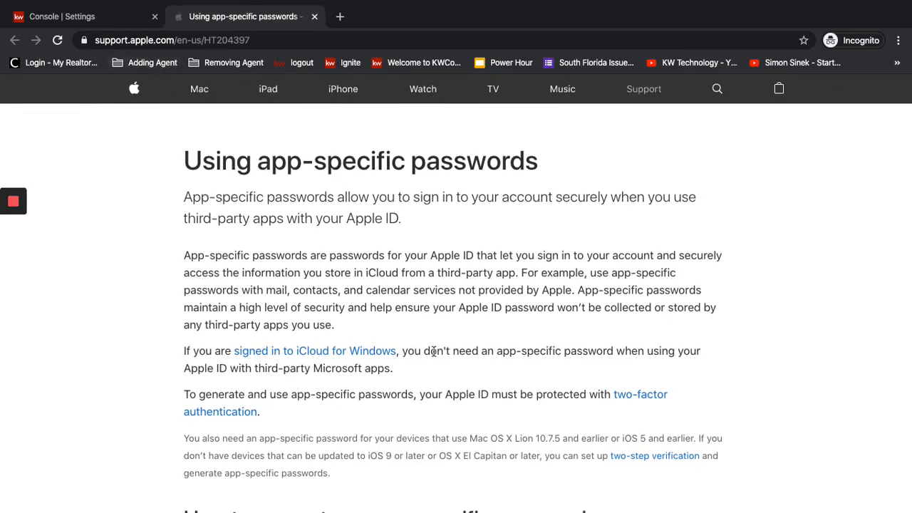
pyautogui.scroll(-1, 433, 352)
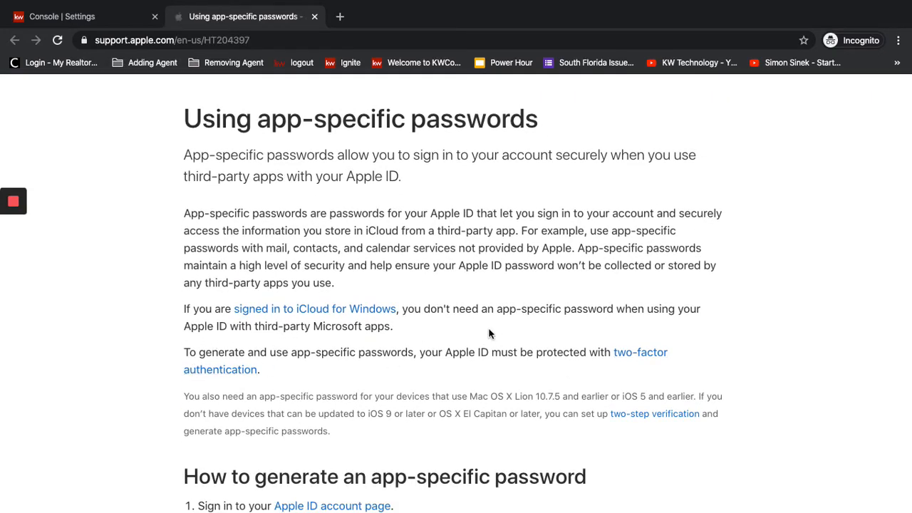
pyautogui.scroll(-6, 489, 333)
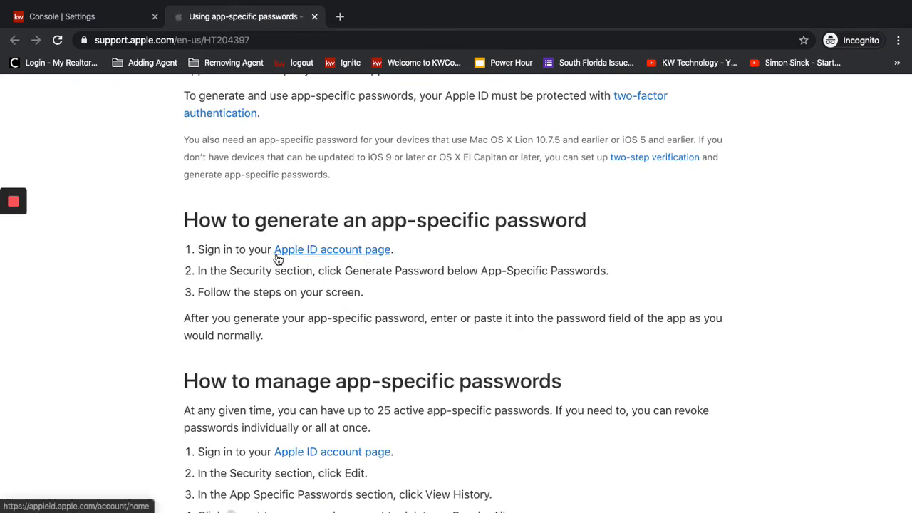
pyautogui.click(317, 250)
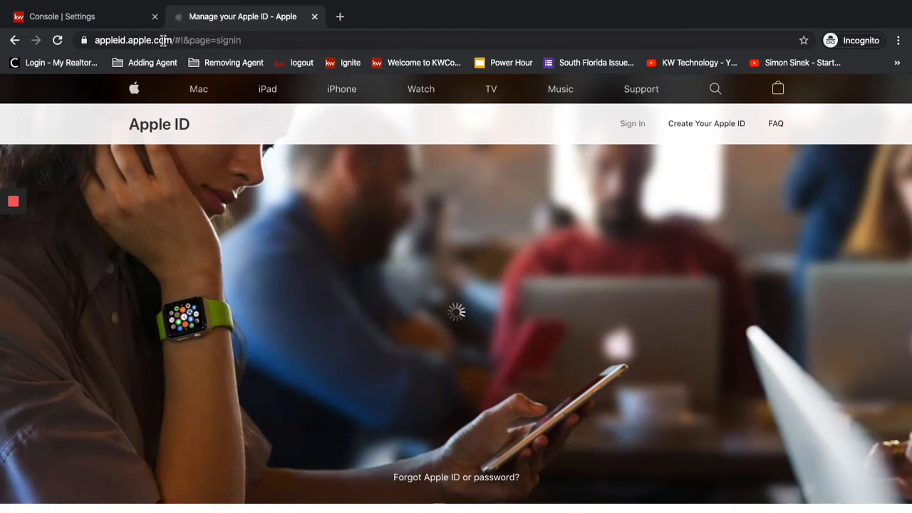
# - Sign in with the saved Apple ID and password, then enter the two-factor verification code
pyautogui.click(430, 313)
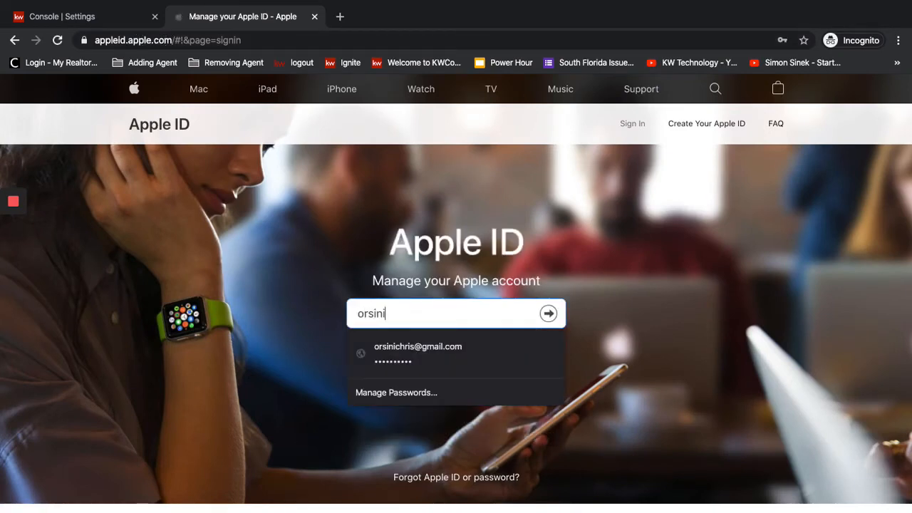
pyautogui.click(420, 346)
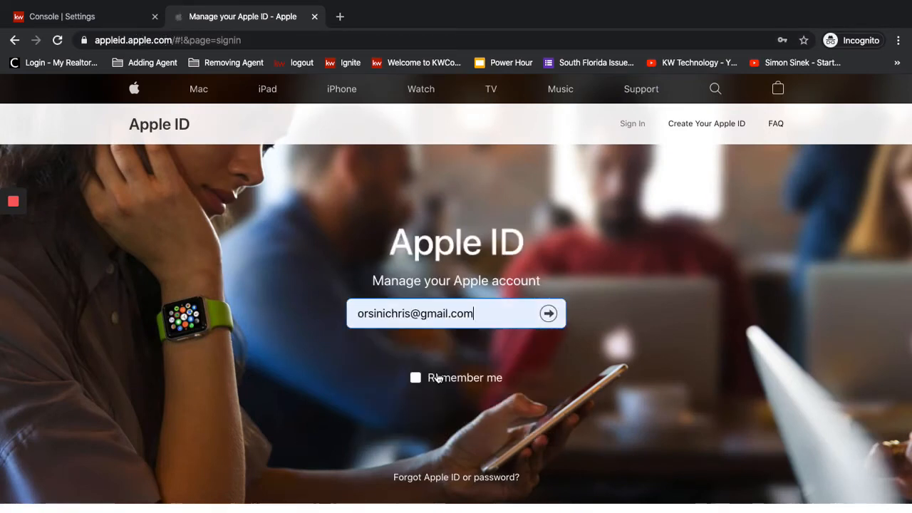
pyautogui.click(548, 313)
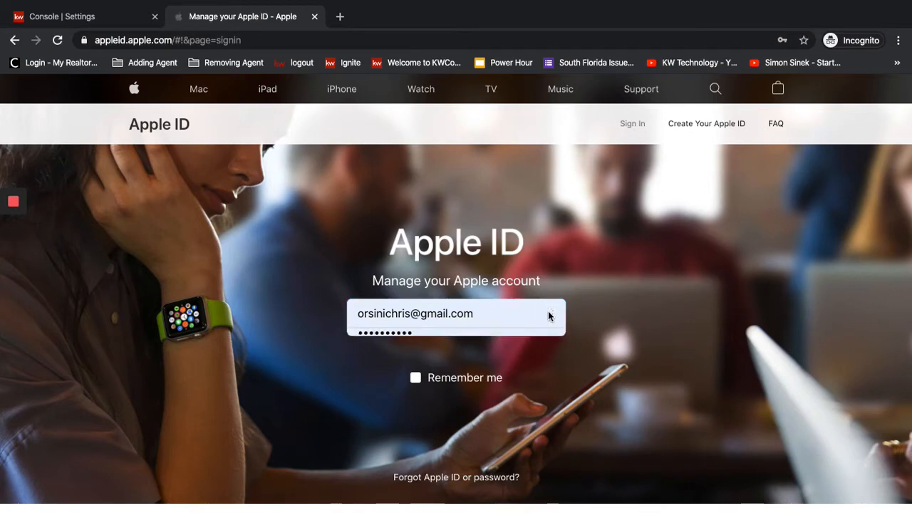
pyautogui.click(548, 347)
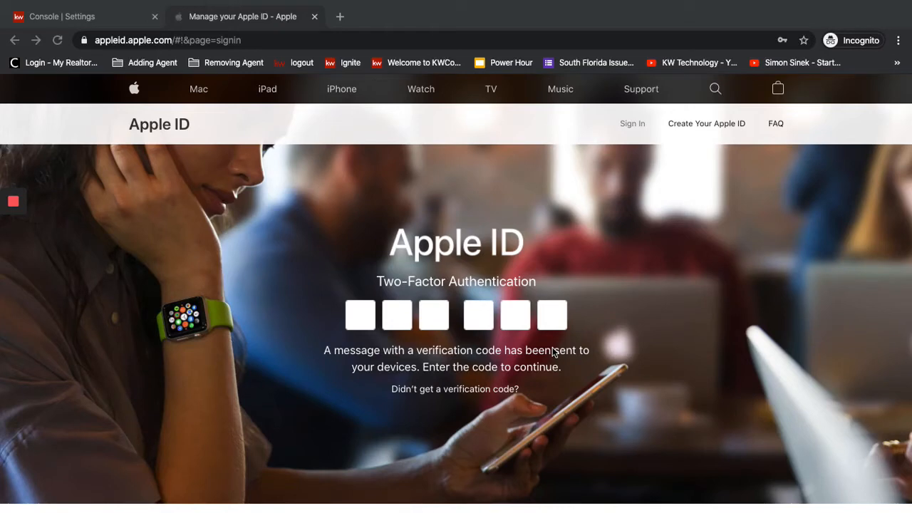
pyautogui.click(358, 314)
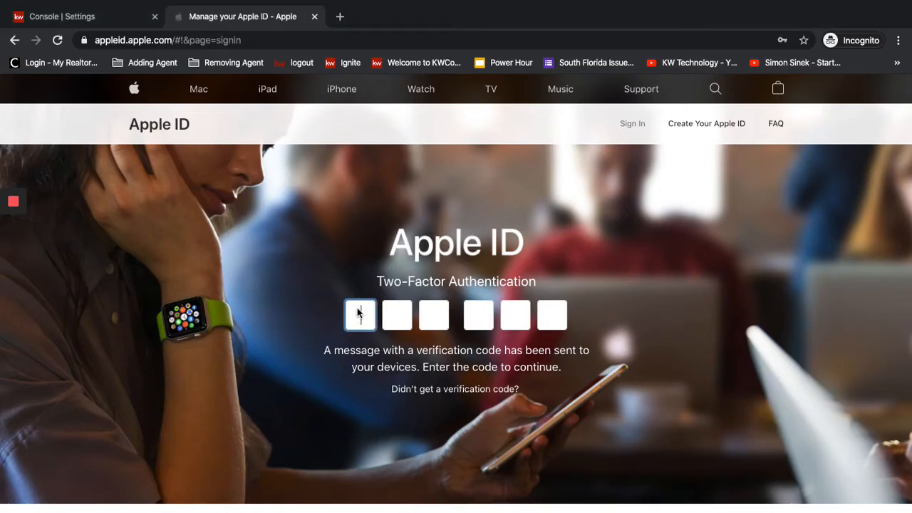
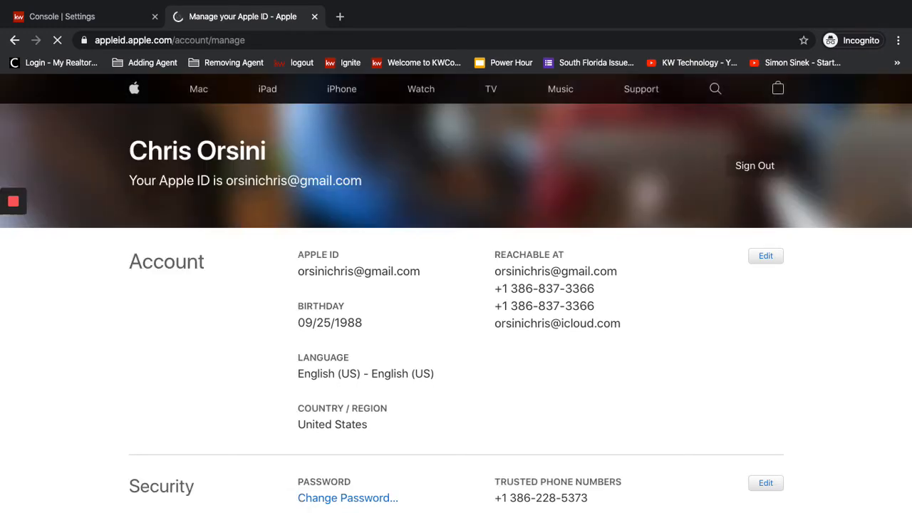
# - Generate a new app-specific password labelled PieSync under Security
pyautogui.scroll(-4, 443, 329)
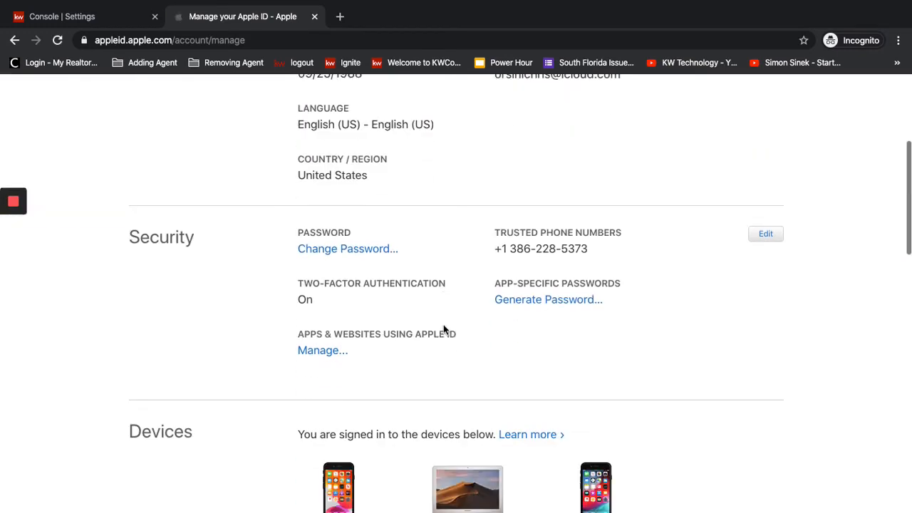
pyautogui.scroll(-1, 433, 241)
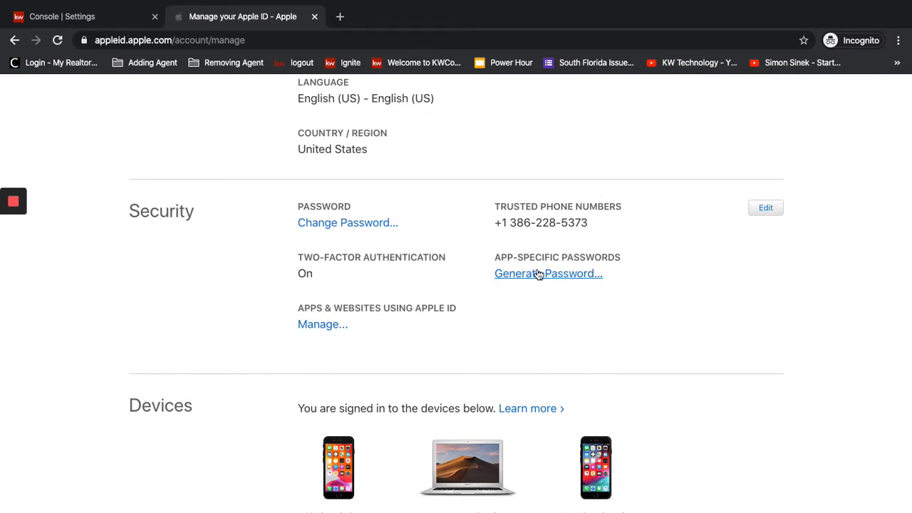
pyautogui.moveTo(501, 257); pyautogui.dragTo(618, 257)
pyautogui.click(618, 257)
pyautogui.click(537, 279)
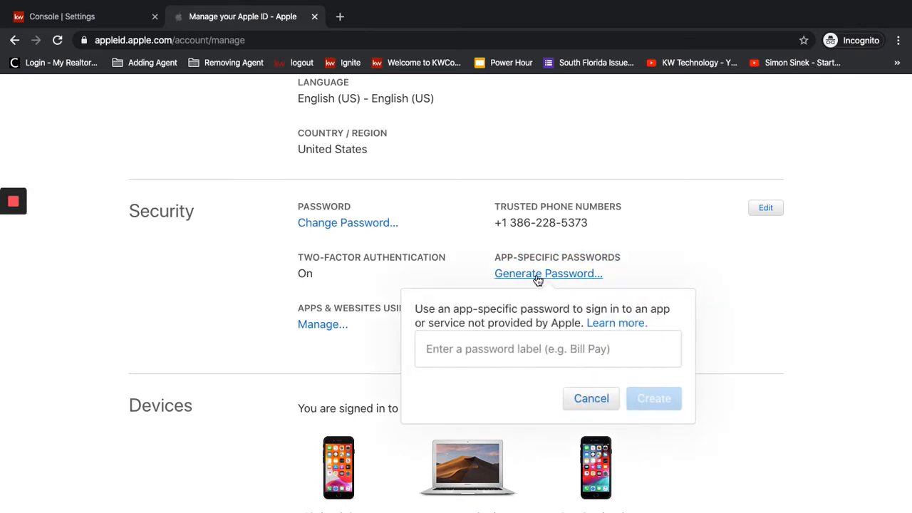
pyautogui.click(468, 351)
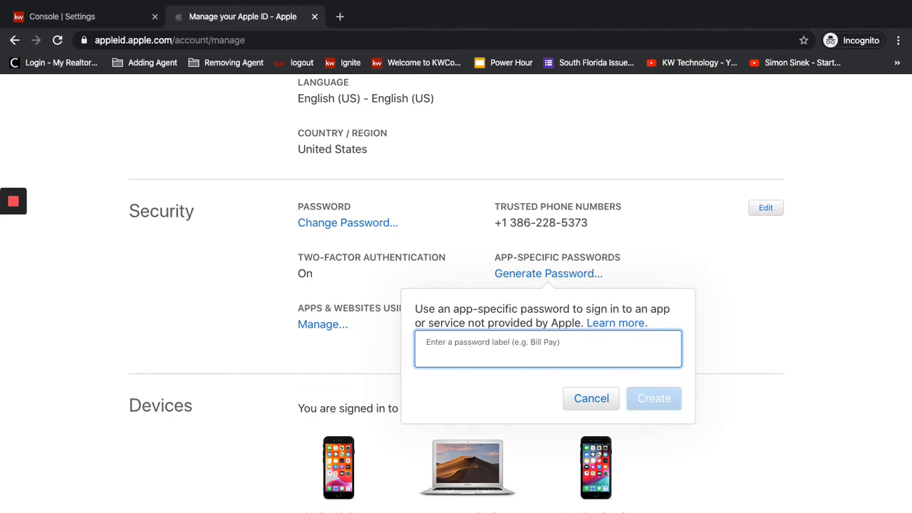
pyautogui.write('PieSync')
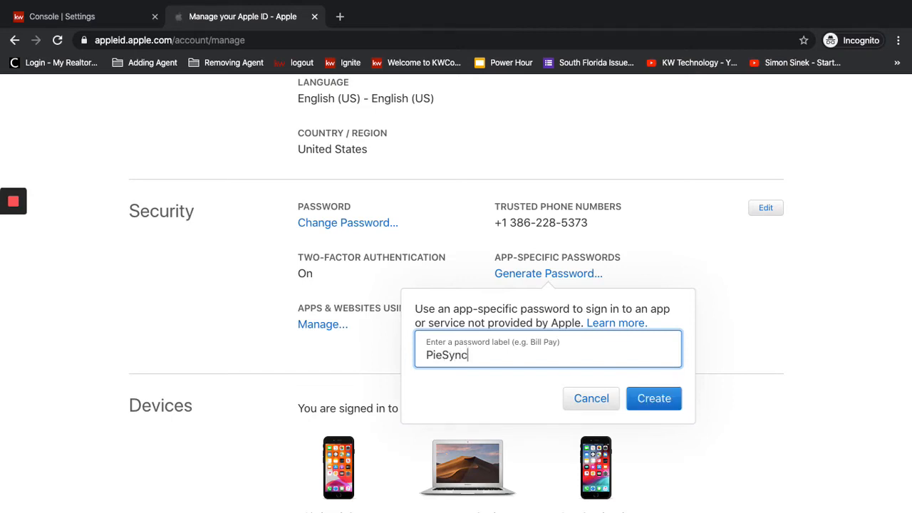
pyautogui.click(658, 402)
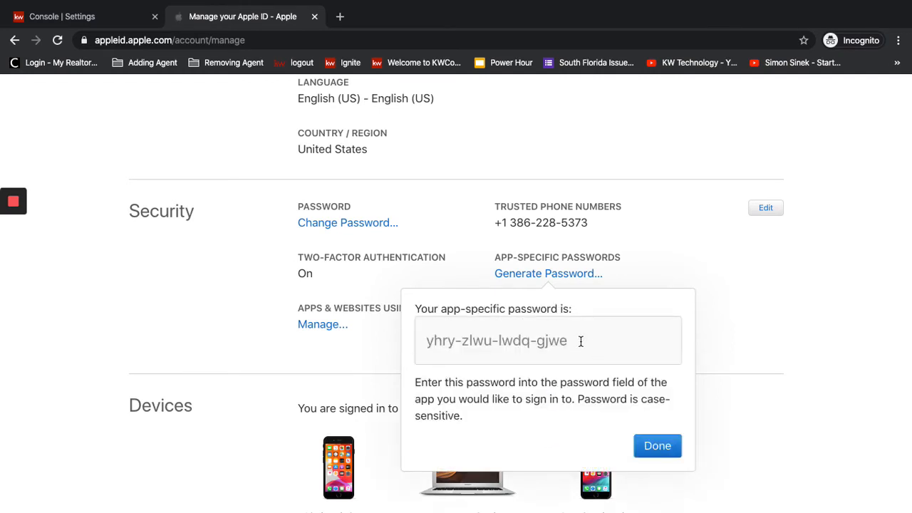
# - Select the generated PieSync password to copy it
pyautogui.moveTo(581, 341); pyautogui.dragTo(418, 338)
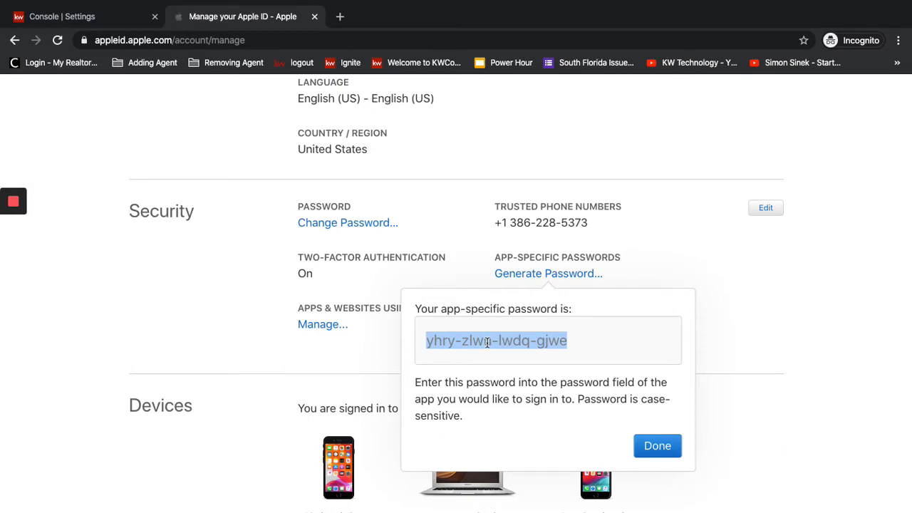
pyautogui.click(608, 342)
pyautogui.moveTo(608, 343); pyautogui.dragTo(419, 337)
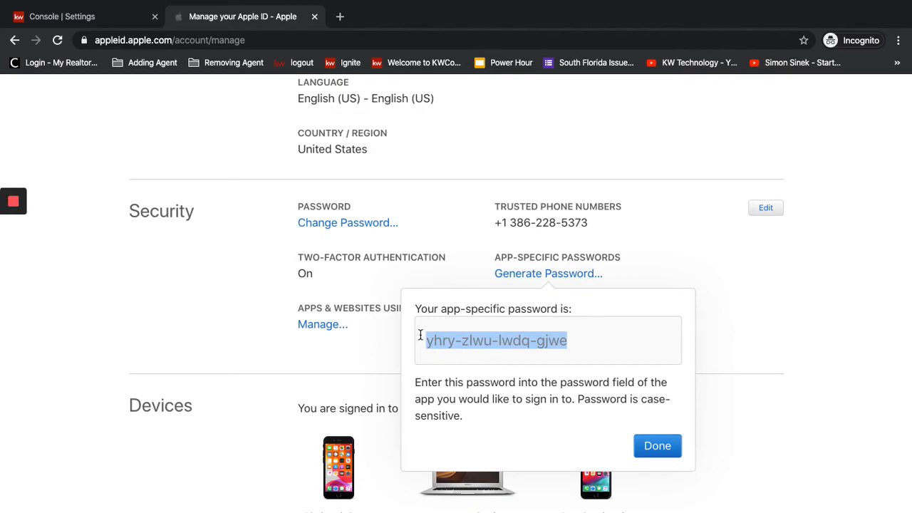
# - Close the password popup and enter the iCloud e-mail address as the username in KW Command
pyautogui.click(663, 445)
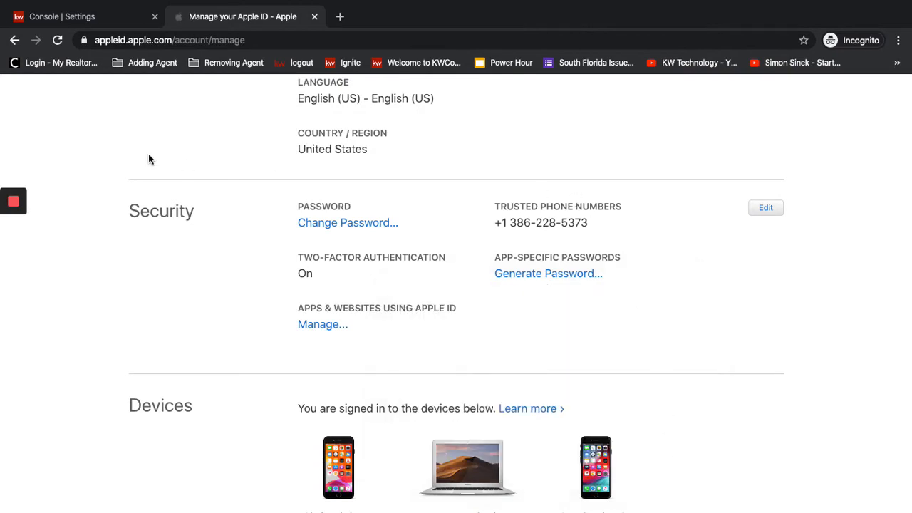
pyautogui.click(87, 24)
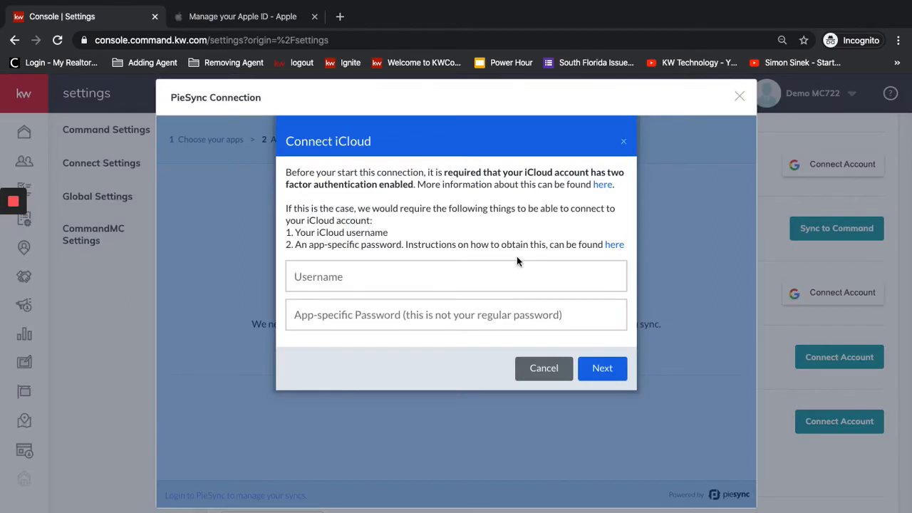
pyautogui.click(351, 279)
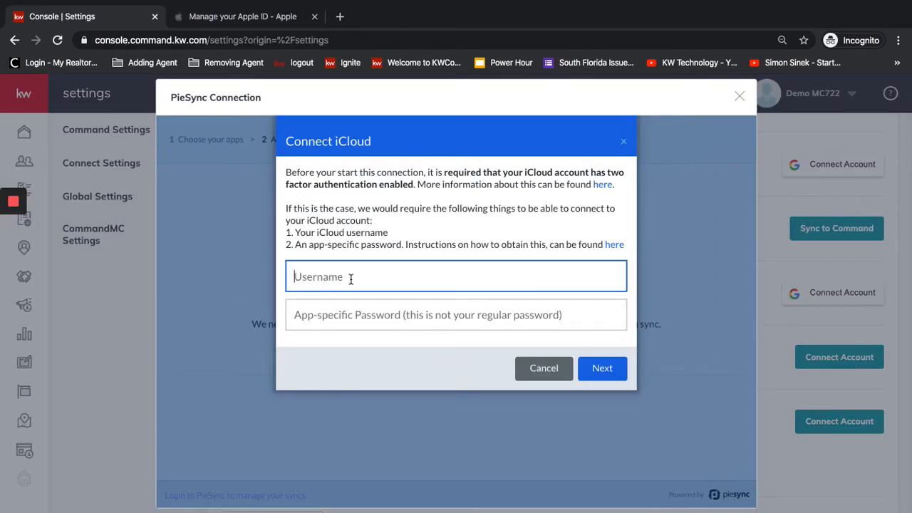
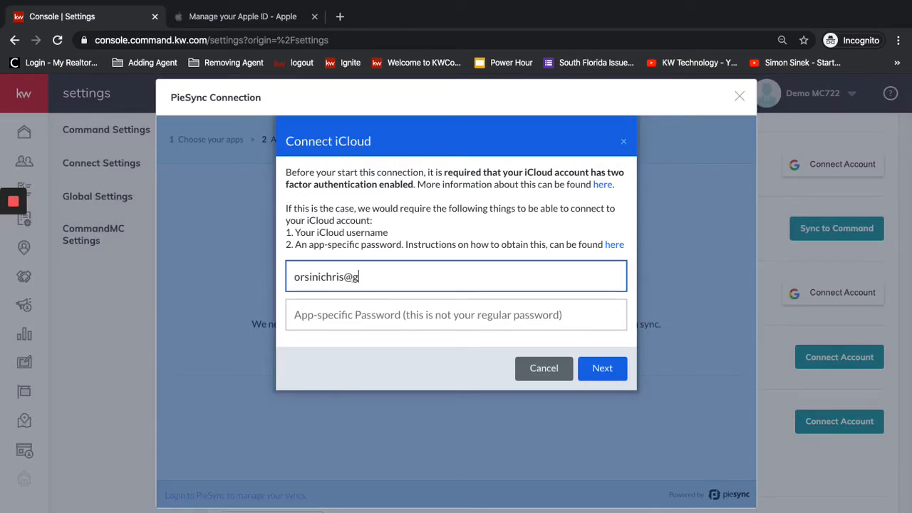
# - Paste the app-specific password and submit the iCloud credentials
pyautogui.press('Tab')
pyautogui.press('super+v')
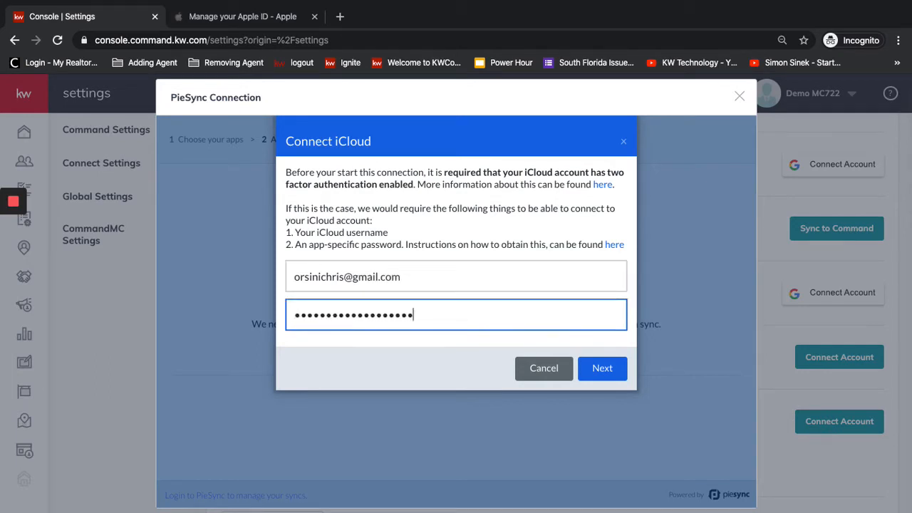
pyautogui.rightClick(446, 314)
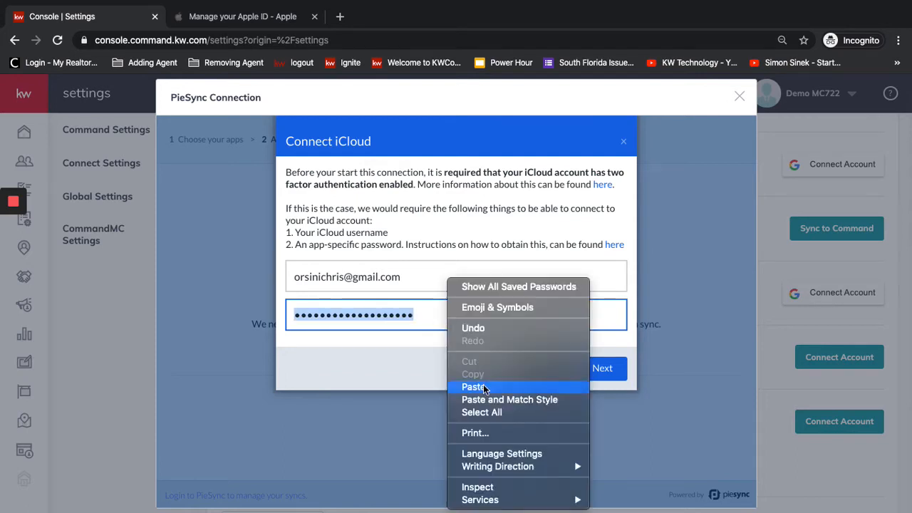
pyautogui.click(613, 355)
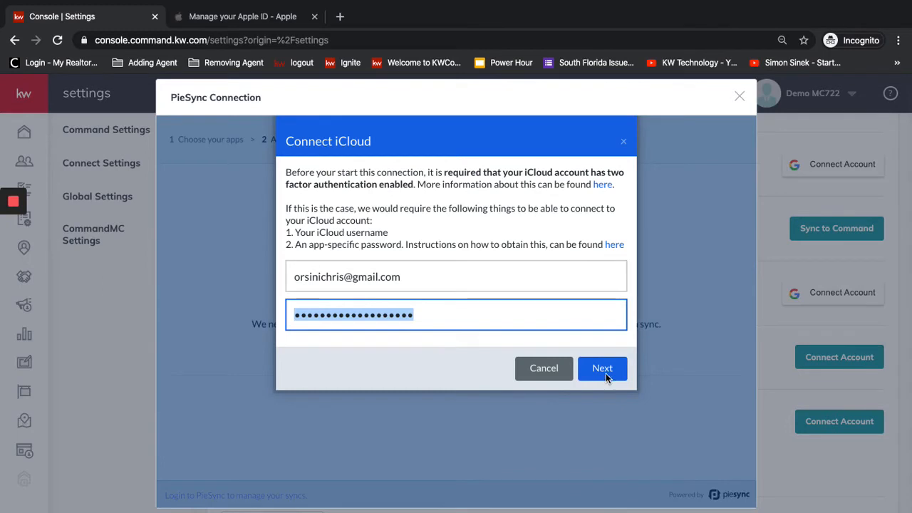
pyautogui.click(606, 373)
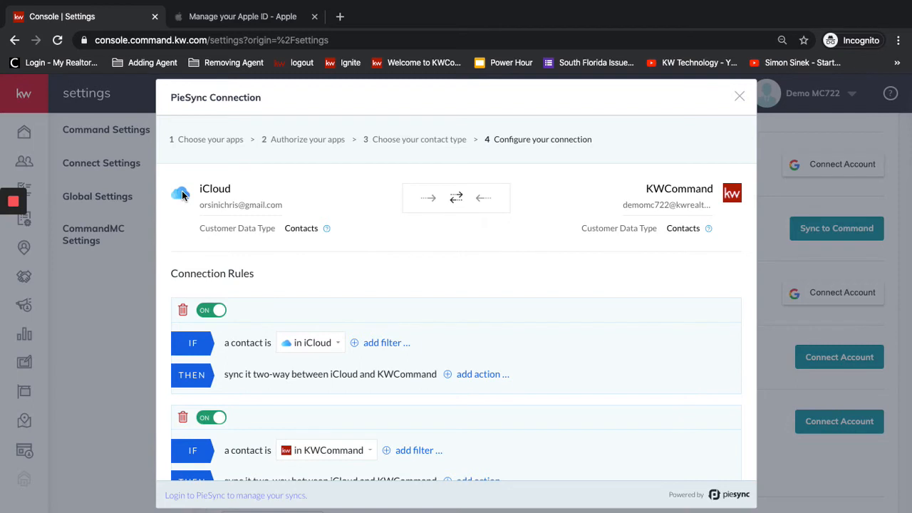
# - Compare the sync direction options and settle on one-way contact sync from iCloud to KWCommand
pyautogui.click(429, 200)
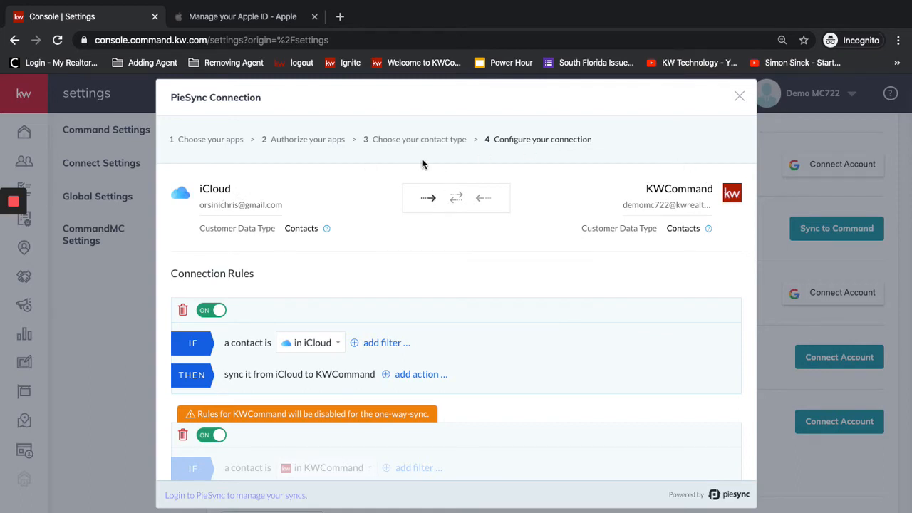
pyautogui.click(483, 200)
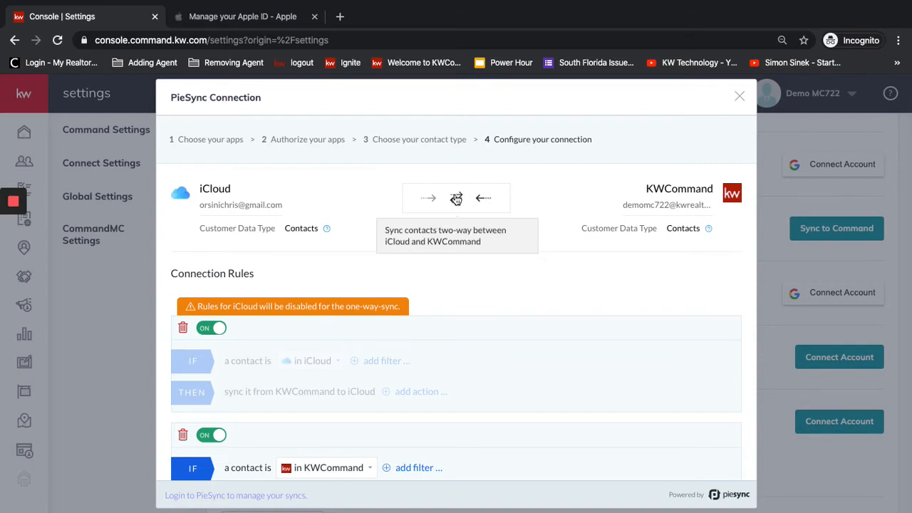
pyautogui.click(456, 200)
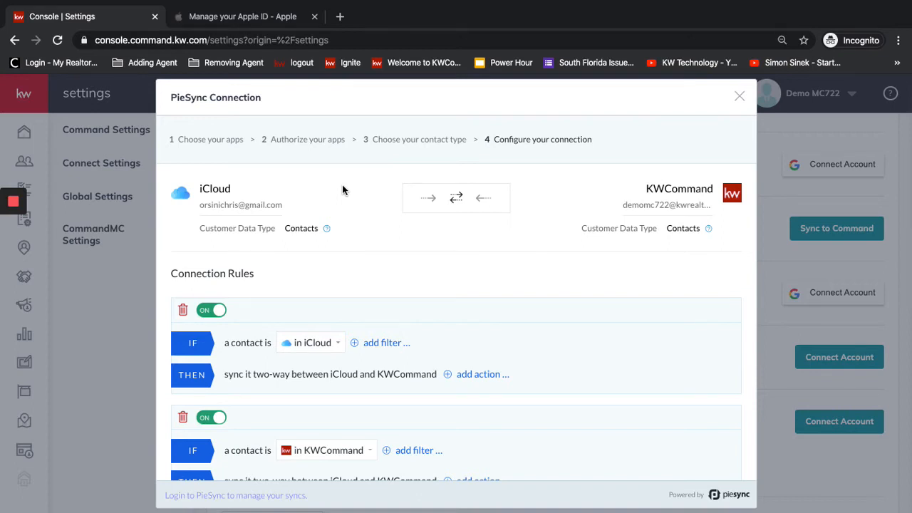
pyautogui.click(429, 199)
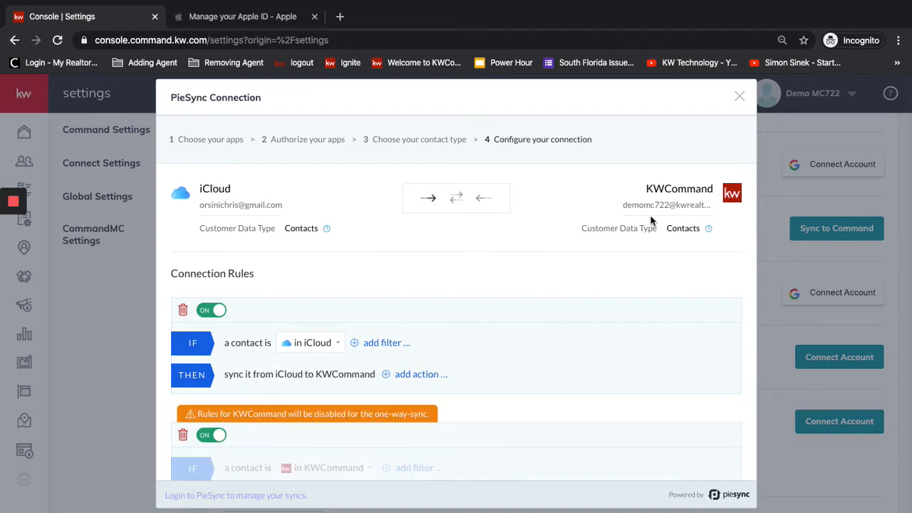
pyautogui.scroll(-2, 376, 259)
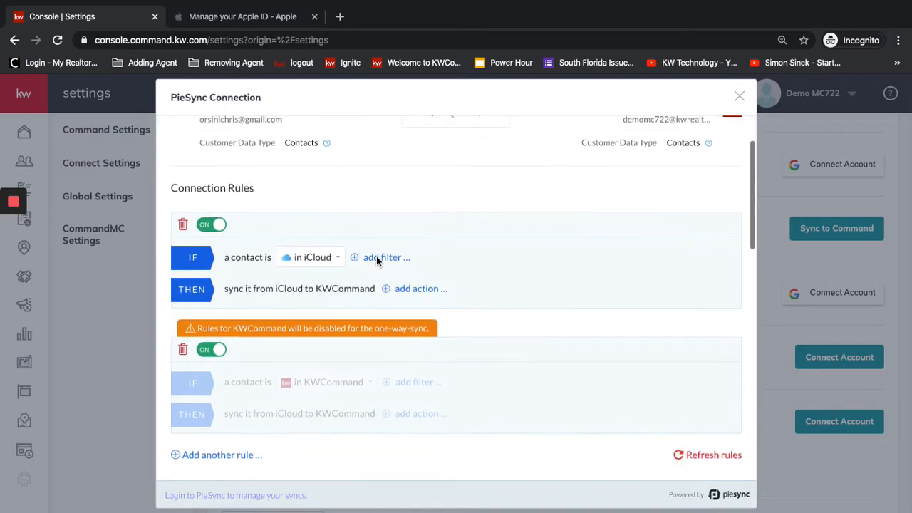
pyautogui.scroll(-2, 511, 258)
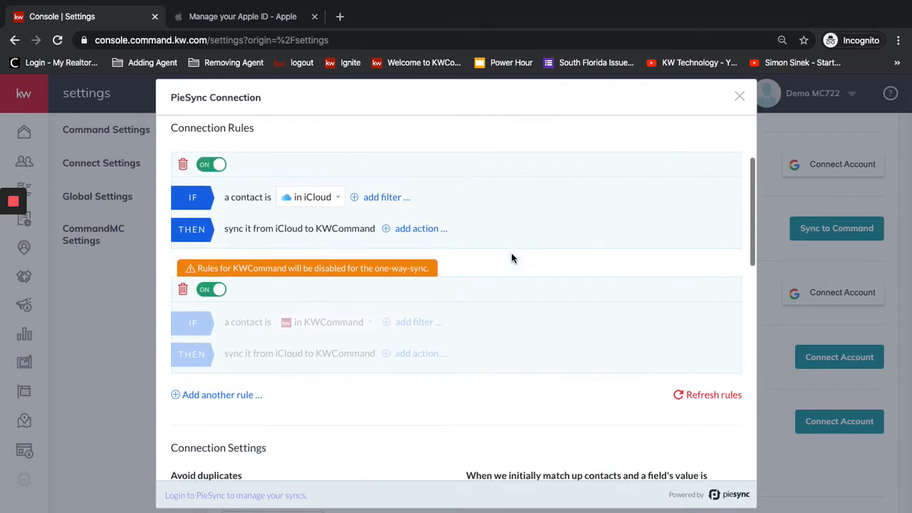
pyautogui.scroll(-2, 486, 232)
pyautogui.scroll(3, 487, 230)
pyautogui.scroll(-3, 487, 229)
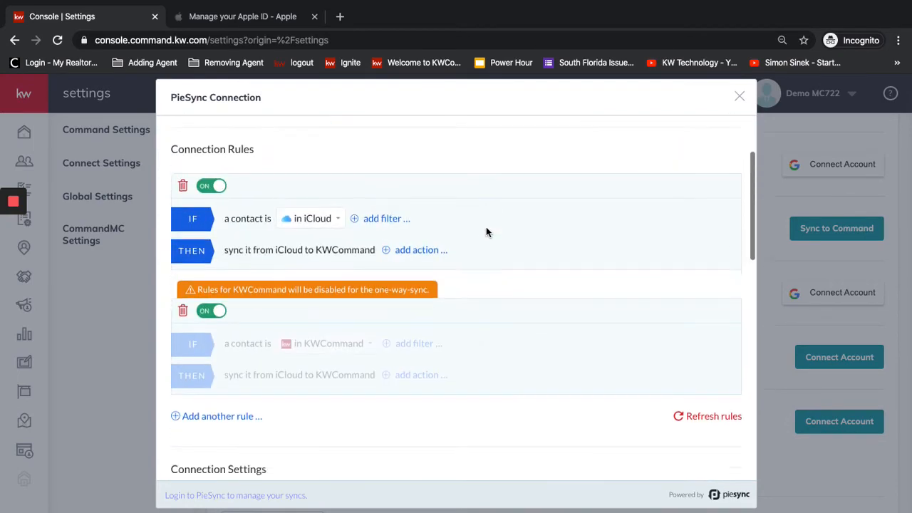
pyautogui.scroll(3, 487, 231)
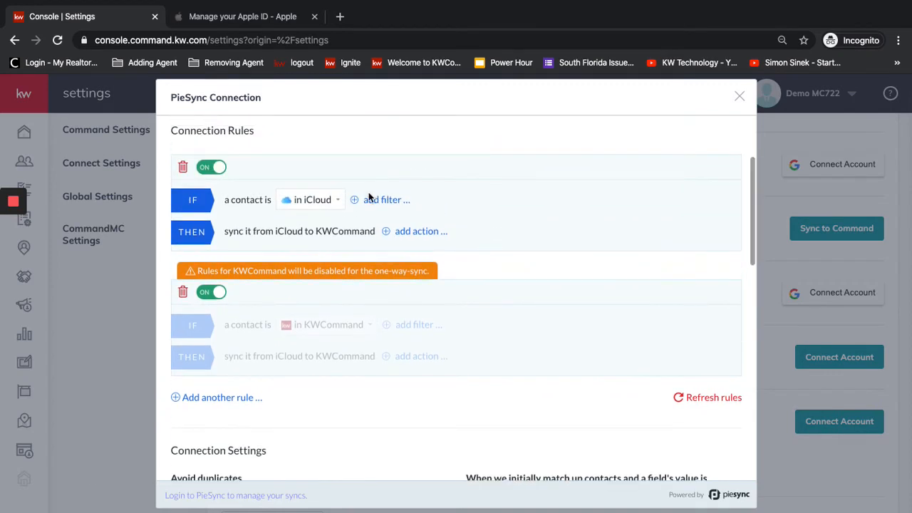
pyautogui.scroll(-3, 479, 230)
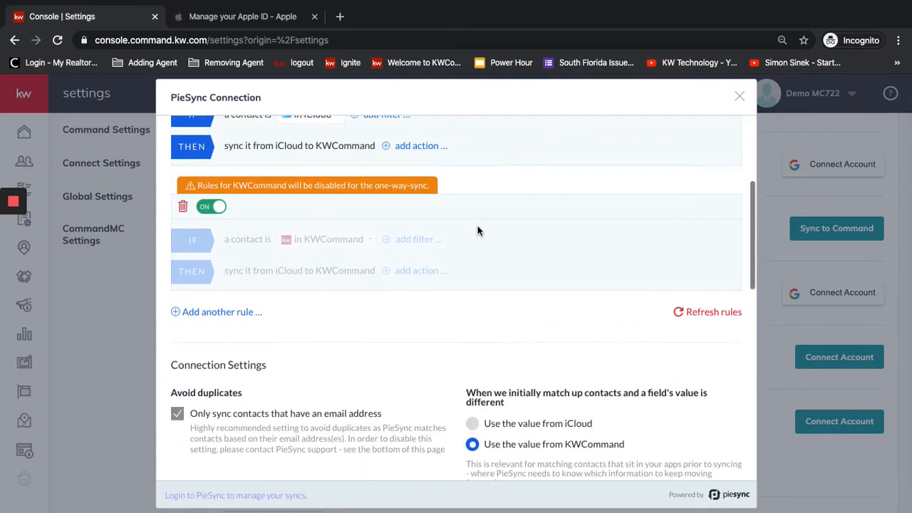
pyautogui.scroll(2, 478, 230)
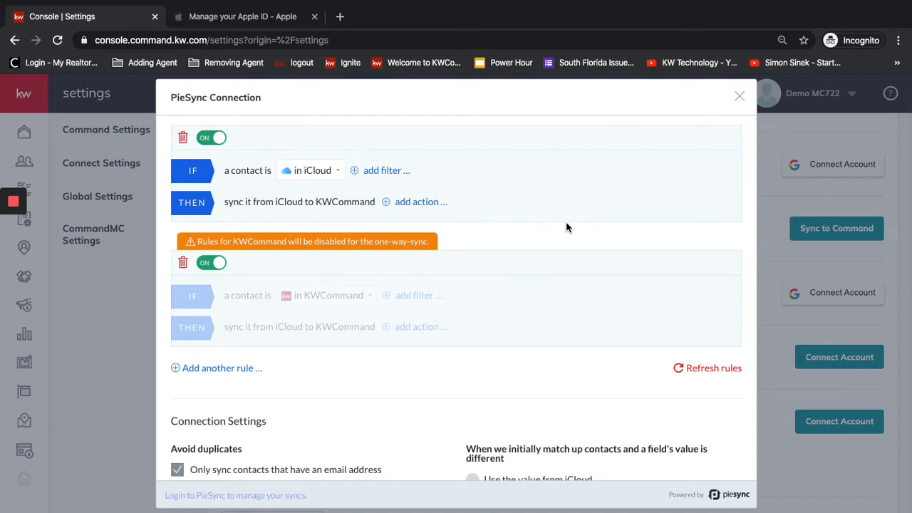
pyautogui.scroll(-4, 578, 284)
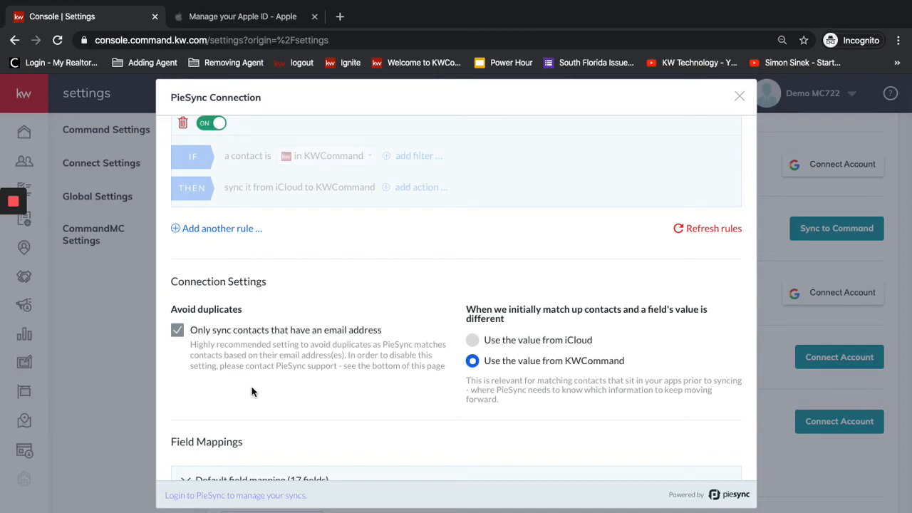
pyautogui.scroll(-2, 410, 295)
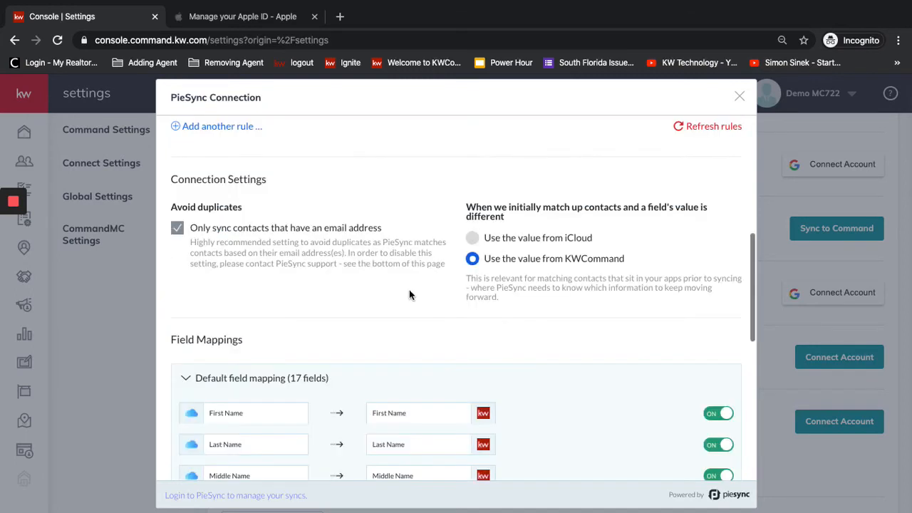
pyautogui.scroll(-6, 409, 292)
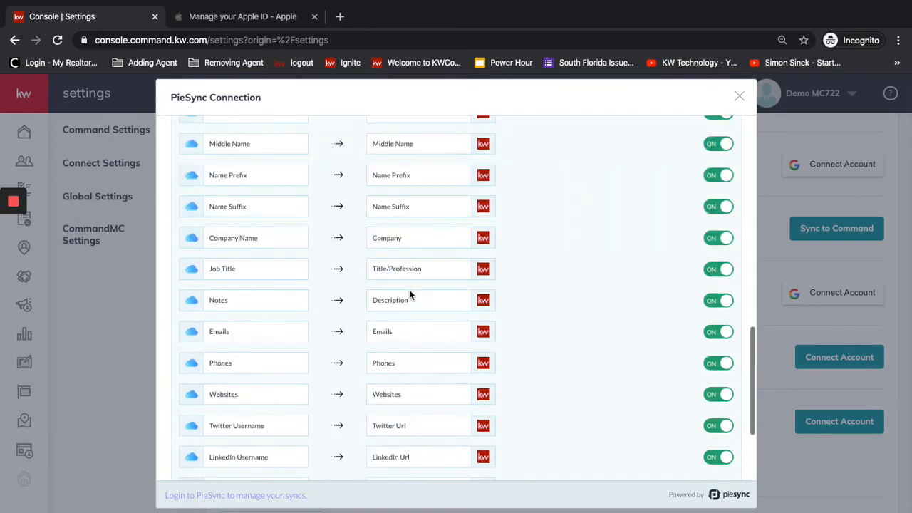
pyautogui.scroll(-2, 410, 294)
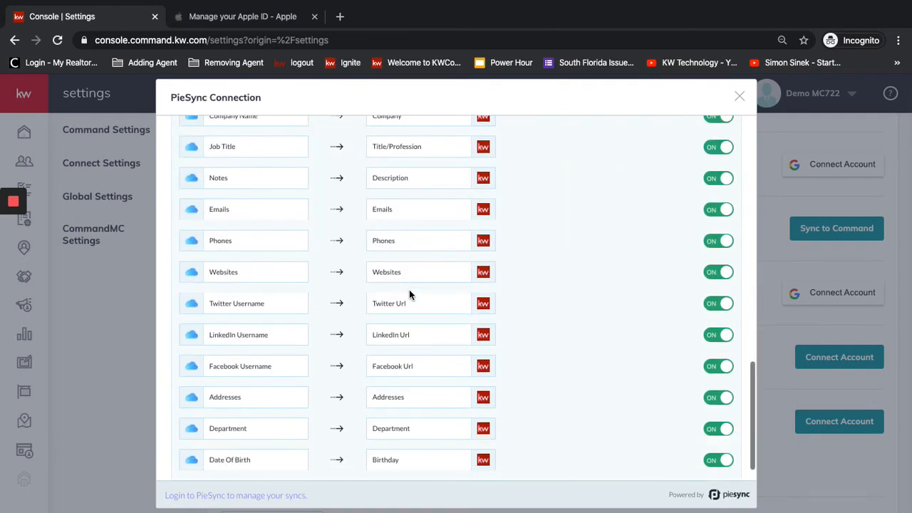
pyautogui.scroll(-3, 409, 293)
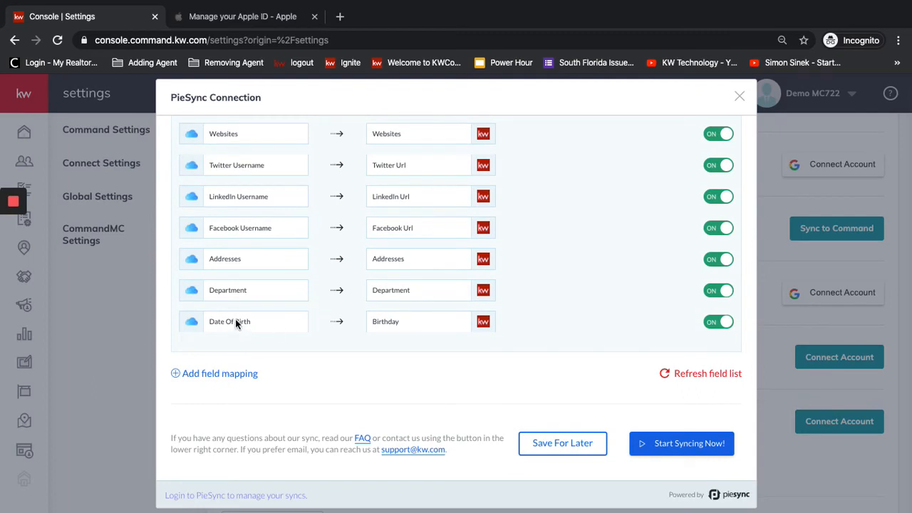
pyautogui.scroll(5, 335, 185)
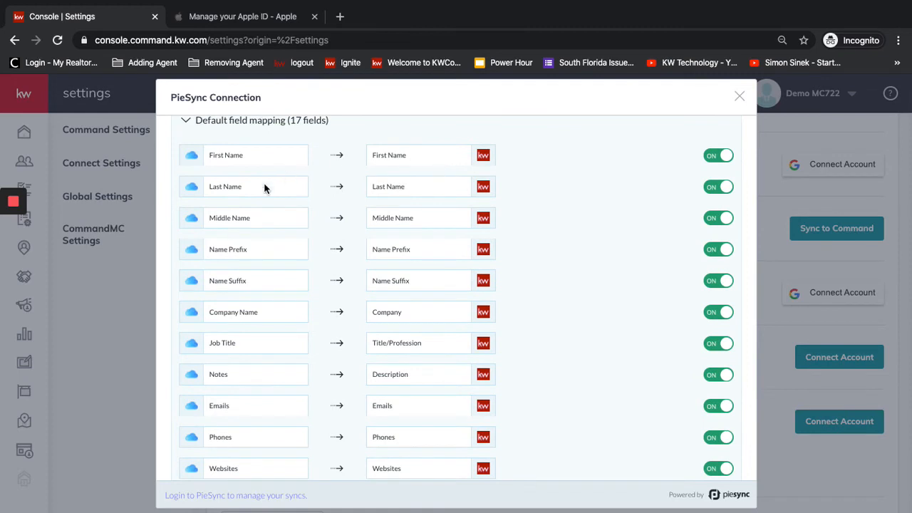
pyautogui.scroll(-5, 304, 228)
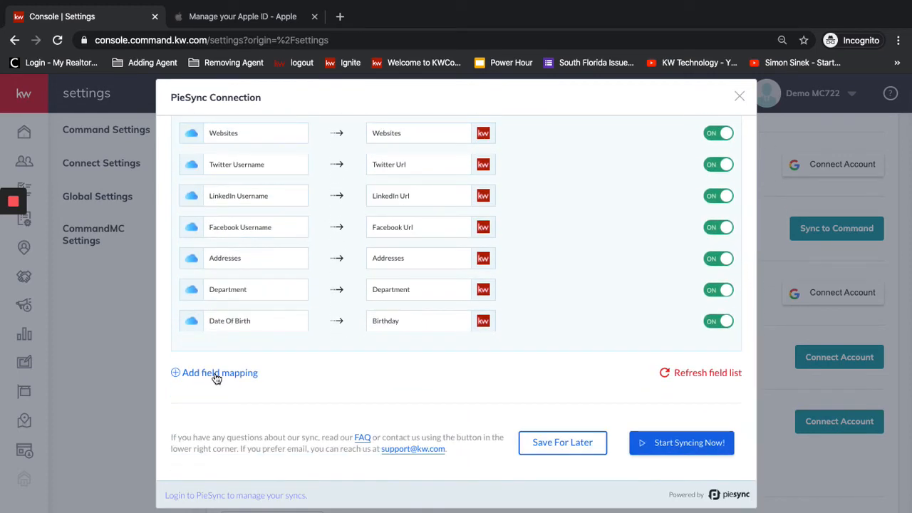
pyautogui.click(193, 379)
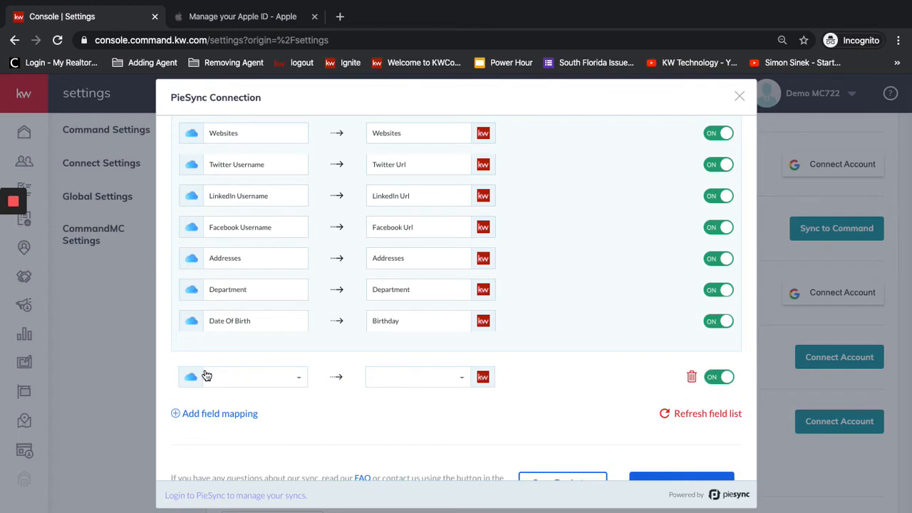
pyautogui.click(305, 382)
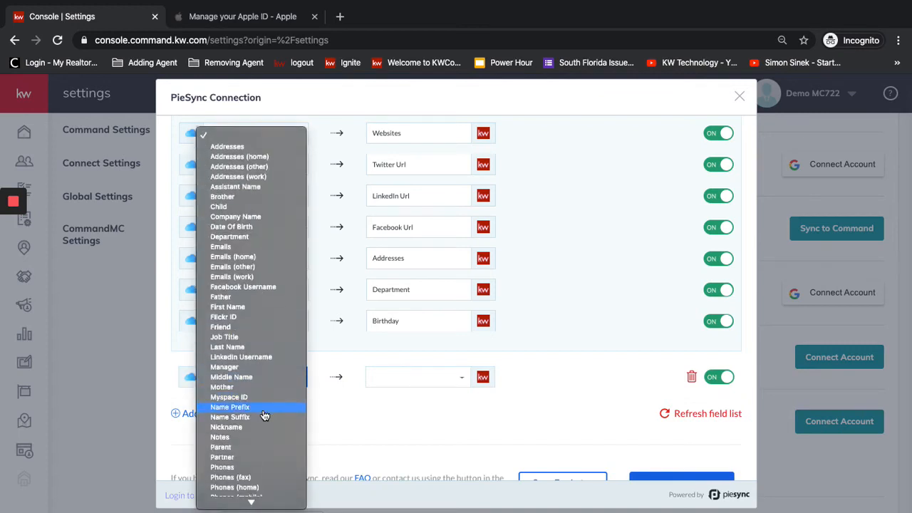
pyautogui.scroll(-1, 265, 415)
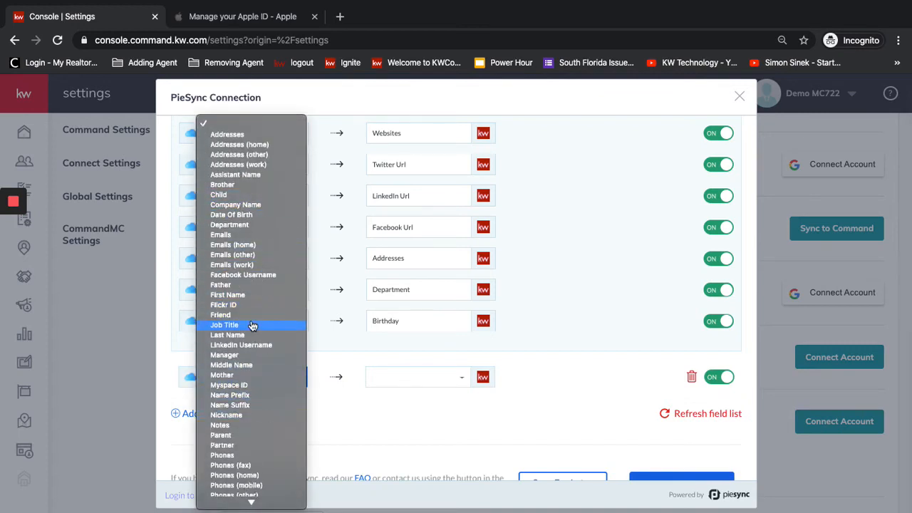
pyautogui.scroll(-3, 252, 325)
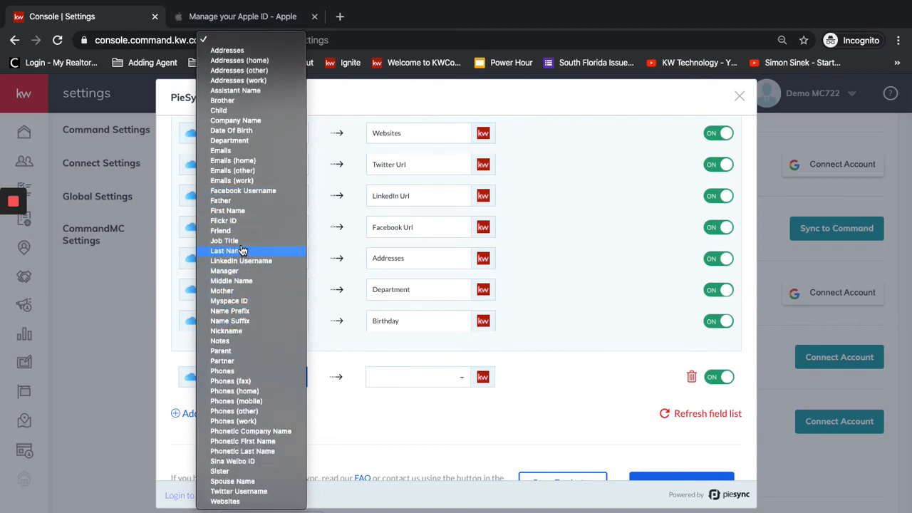
pyautogui.click(235, 241)
pyautogui.scroll(3, 318, 311)
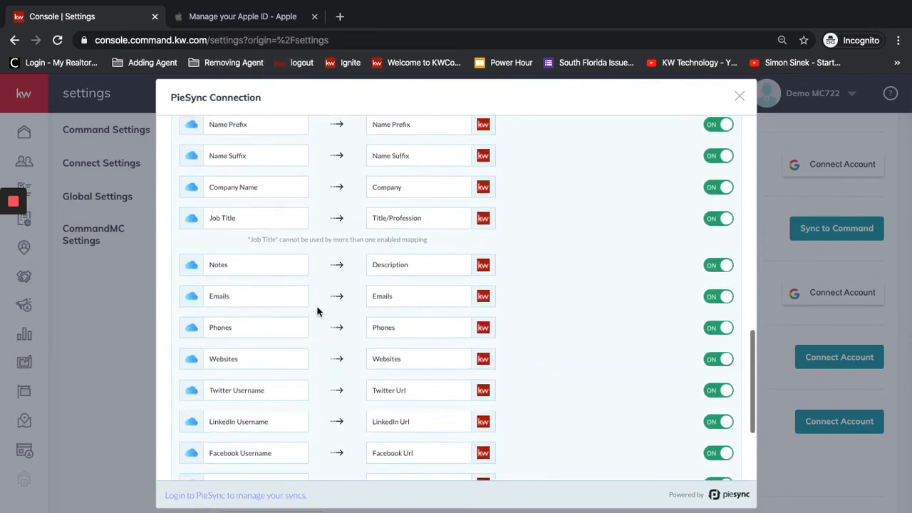
pyautogui.scroll(-5, 347, 350)
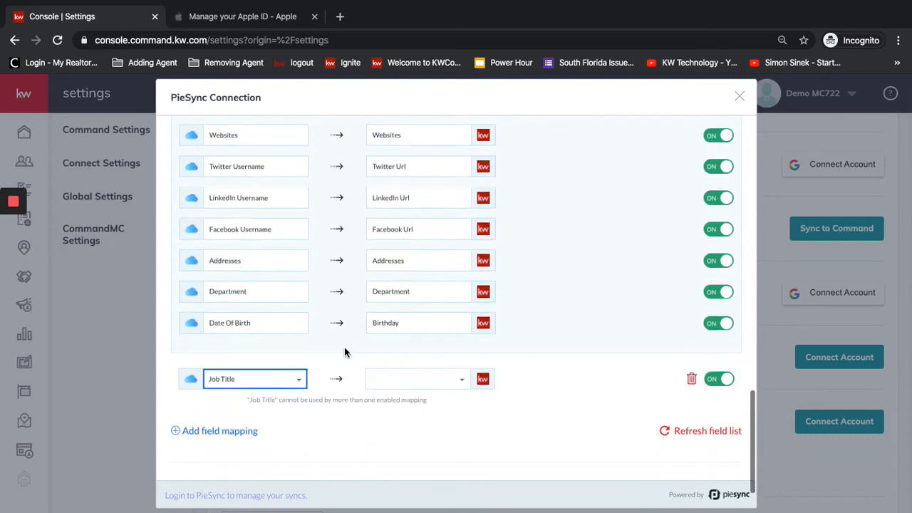
pyautogui.click(301, 384)
pyautogui.scroll(-3, 242, 405)
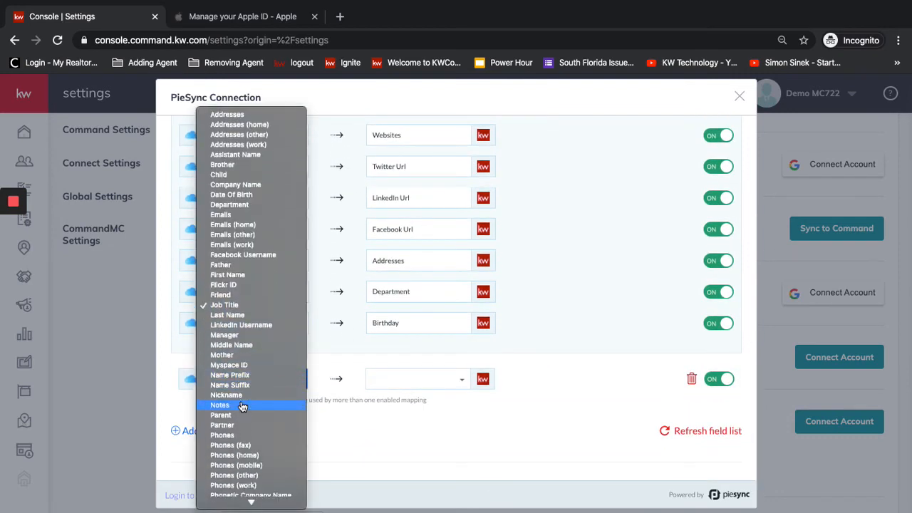
pyautogui.scroll(-2, 243, 405)
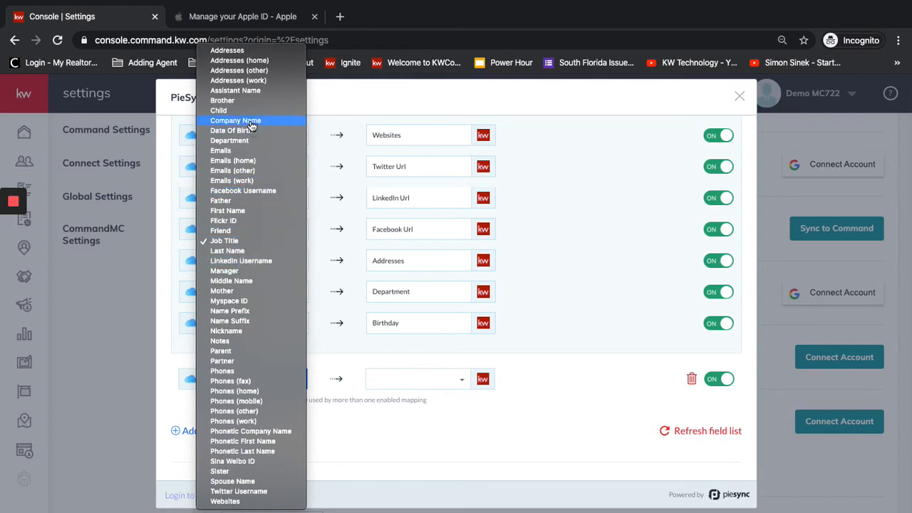
pyautogui.click(253, 341)
pyautogui.click(464, 386)
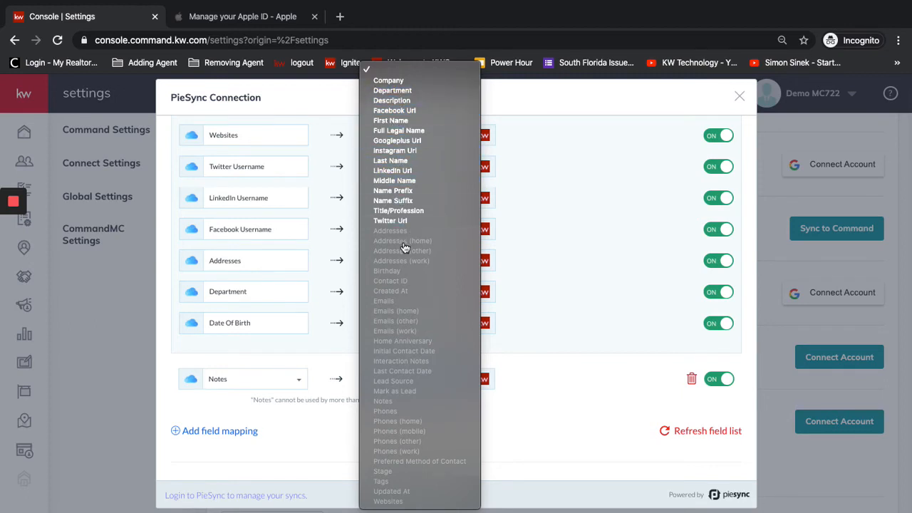
pyautogui.click(535, 399)
pyautogui.click(690, 379)
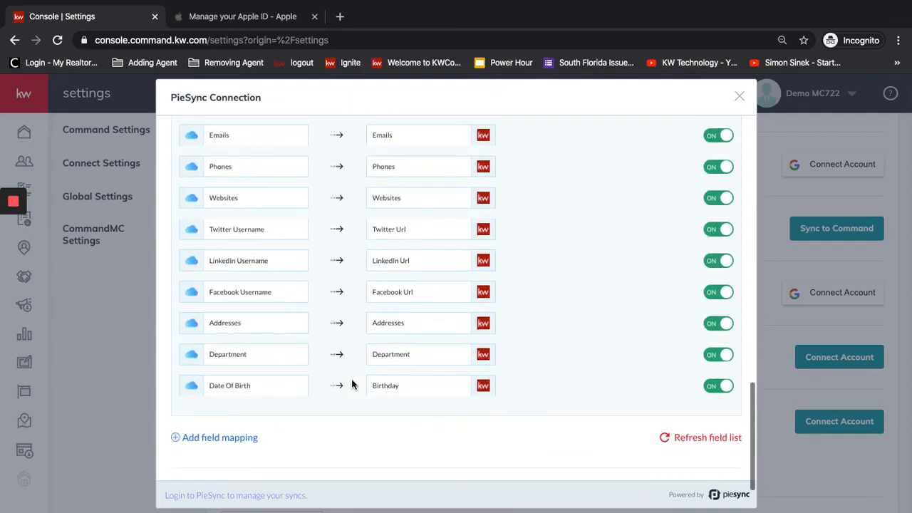
pyautogui.scroll(-2, 560, 392)
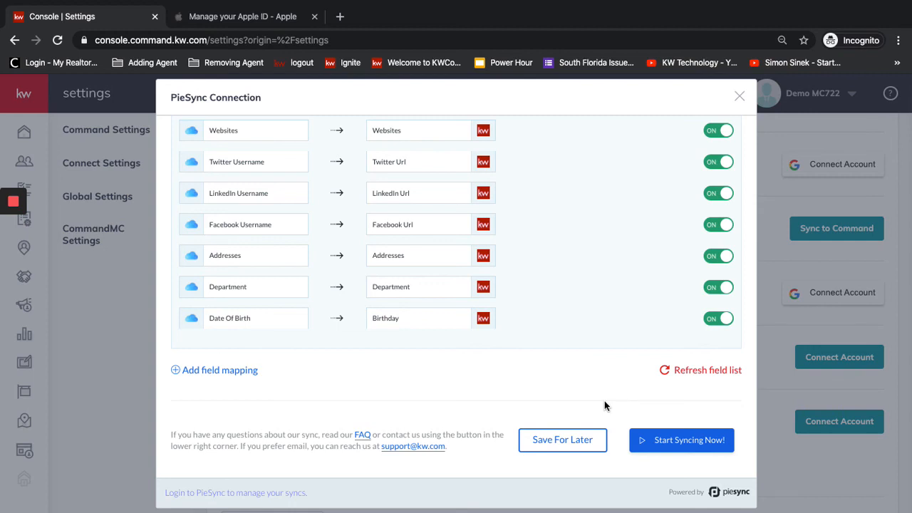
pyautogui.scroll(15, 605, 404)
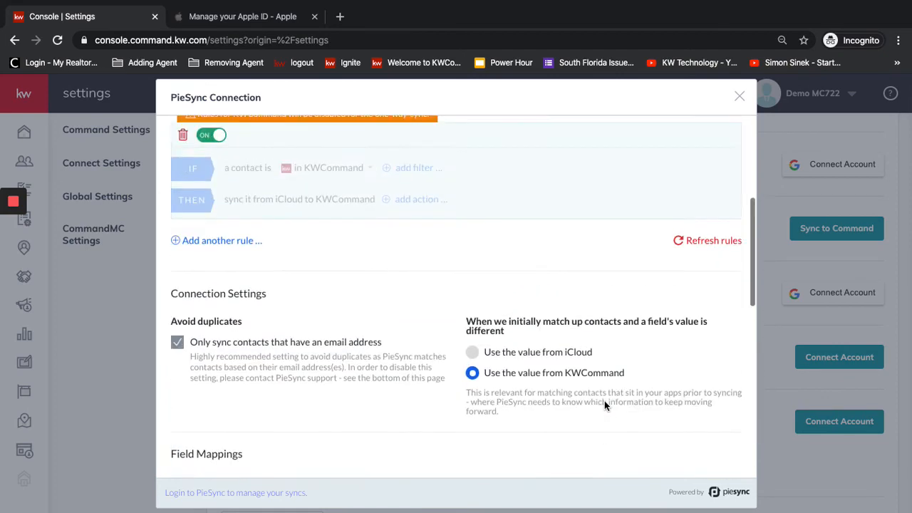
pyautogui.scroll(5, 604, 401)
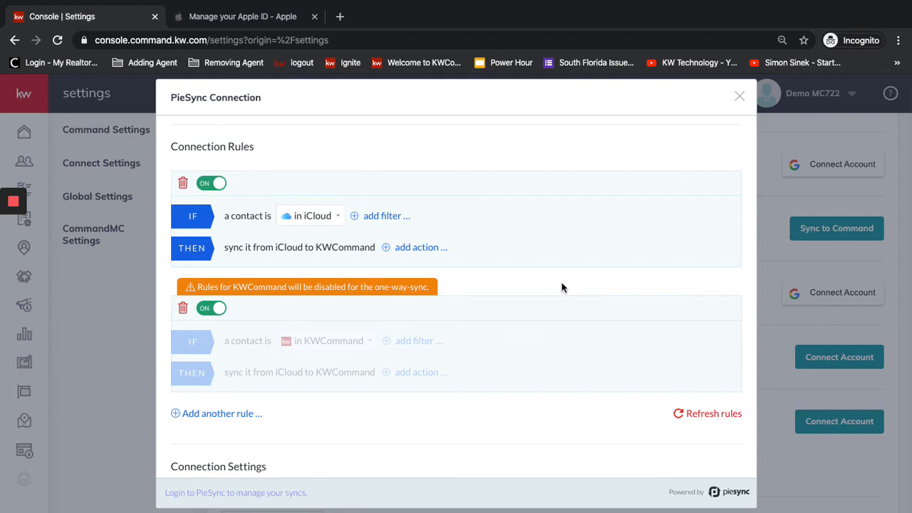
pyautogui.scroll(-15, 562, 284)
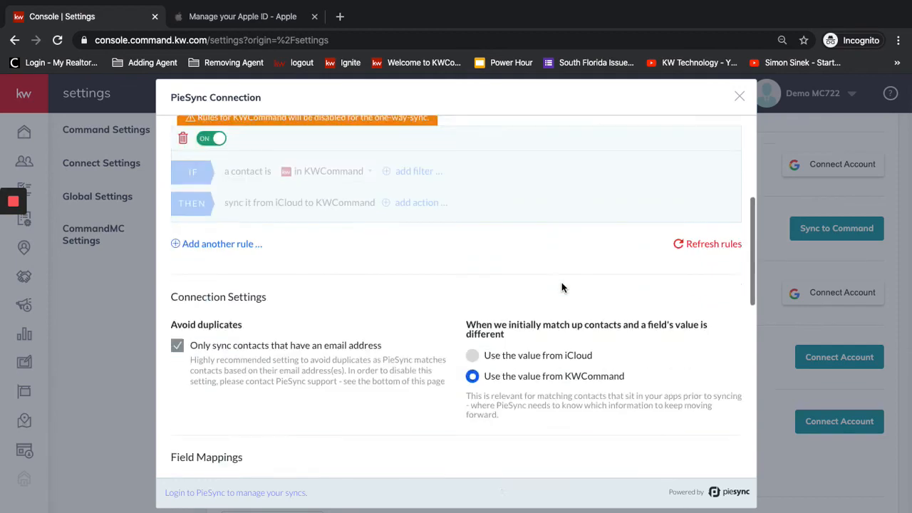